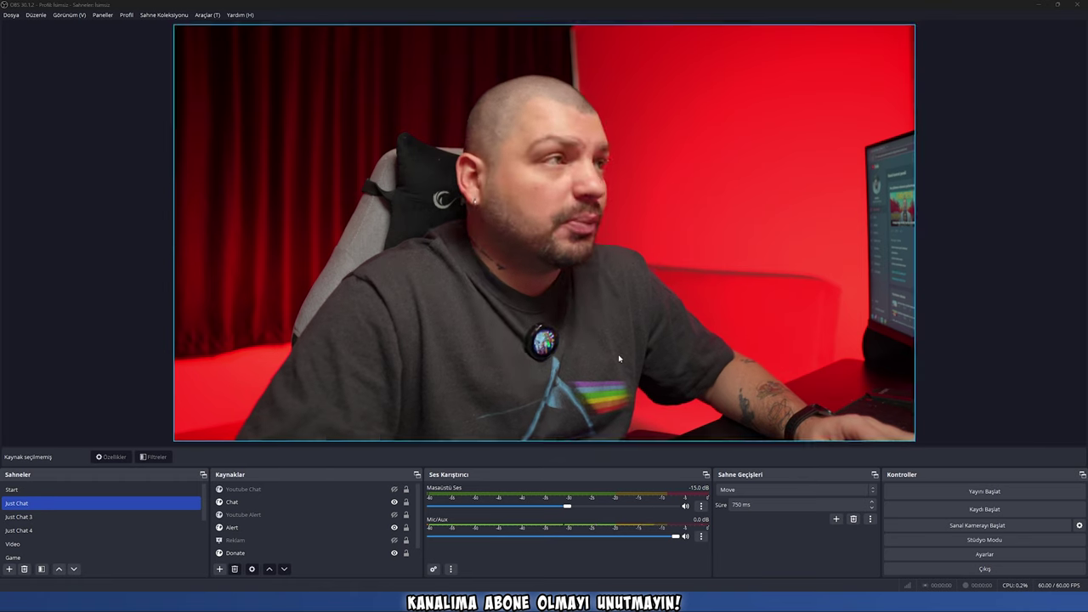
- Create a new profile named "Shorts Canlı Yayın"
{"action": "left_click", "coordinate": [128, 15]}
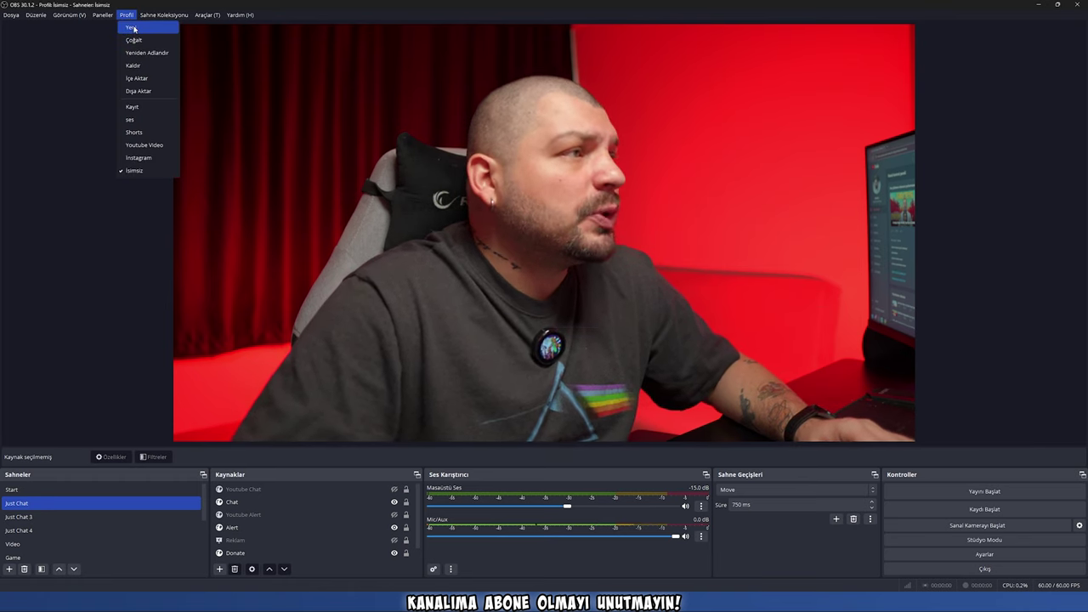
{"action": "left_click", "coordinate": [132, 28]}
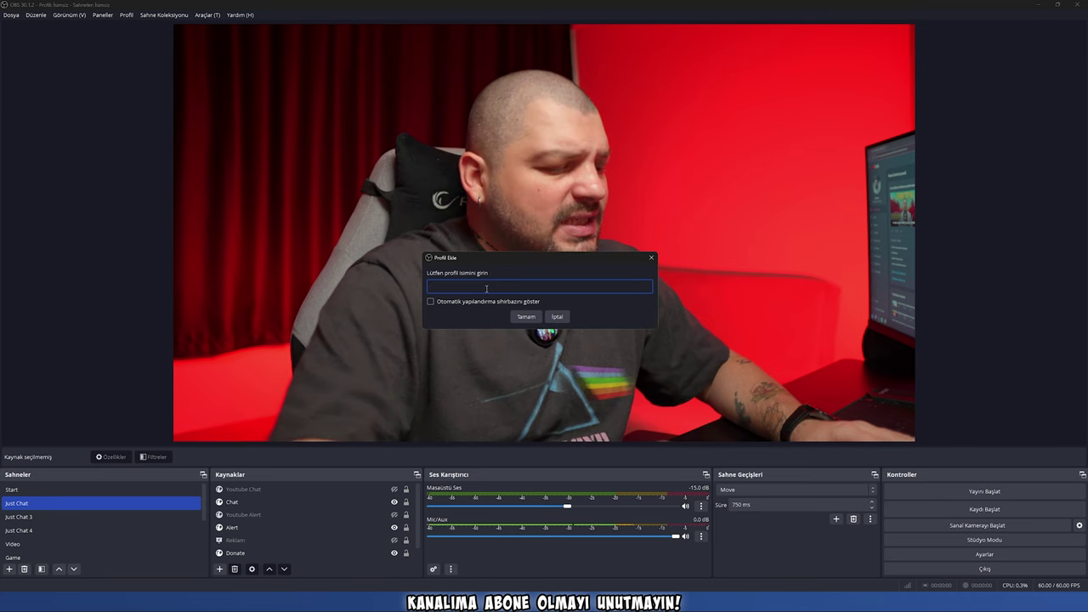
{"action": "type", "text": "Shorts Canlı Yayın"}
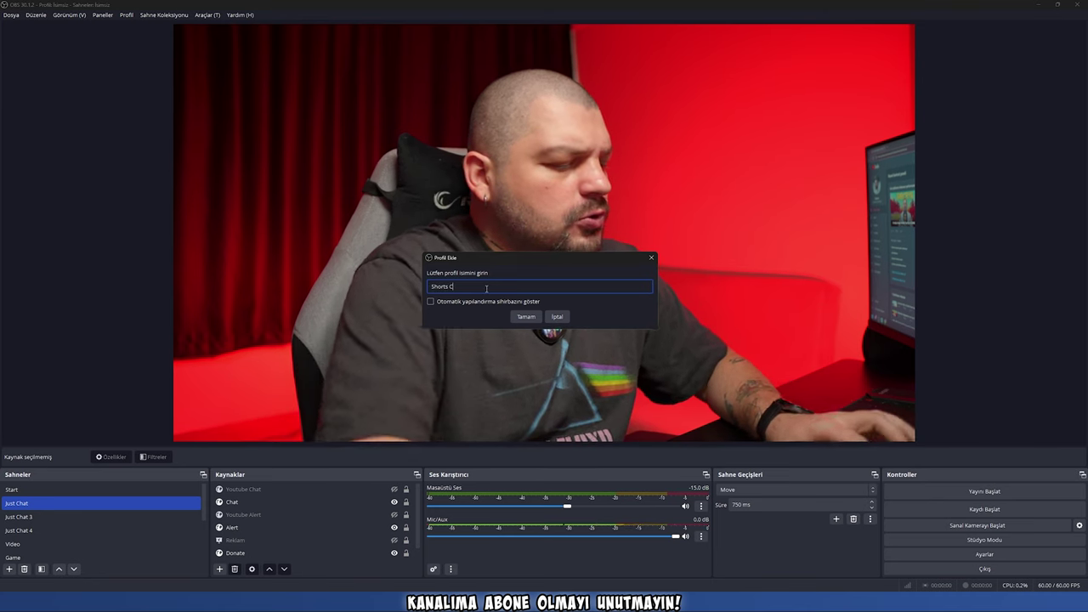
{"action": "left_click", "coordinate": [526, 316]}
- Create a new scene collection named "Shorts Canlı yayın"
{"action": "left_click", "coordinate": [165, 15]}
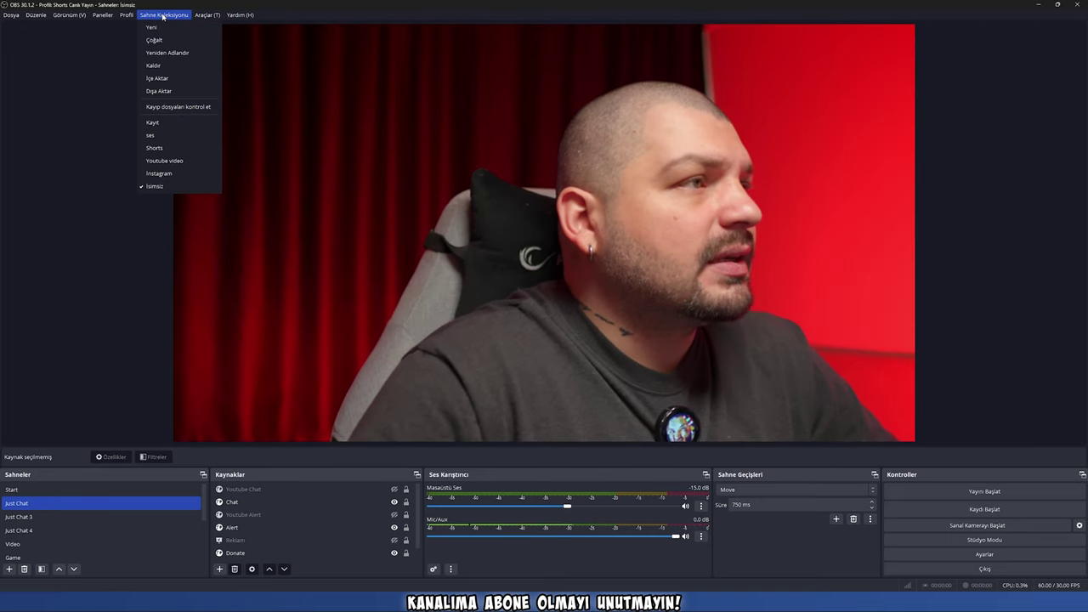
{"action": "left_click", "coordinate": [161, 28]}
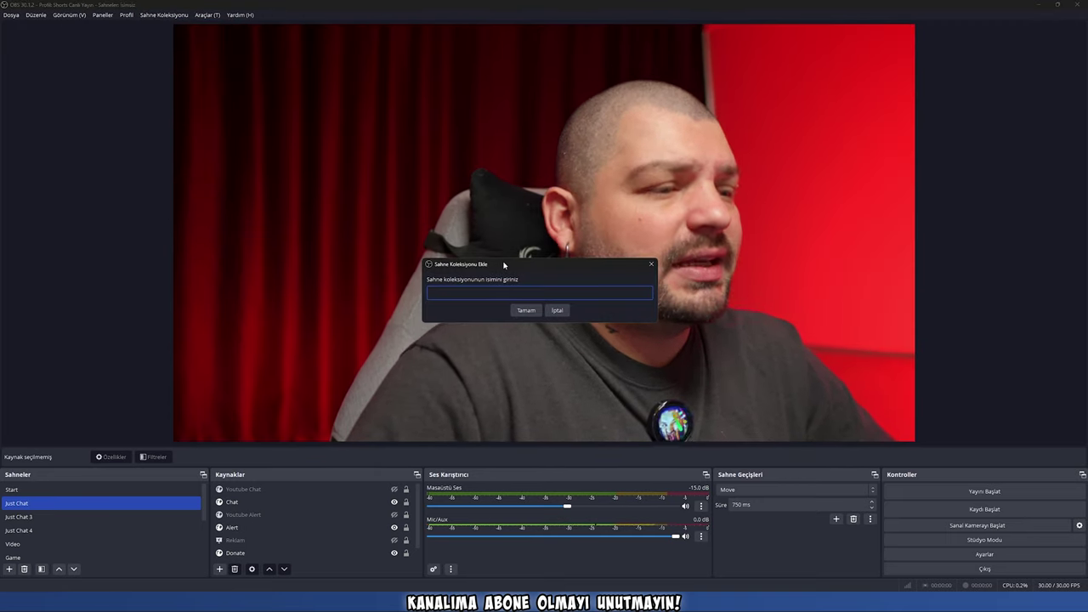
{"action": "type", "text": "Shorts"}
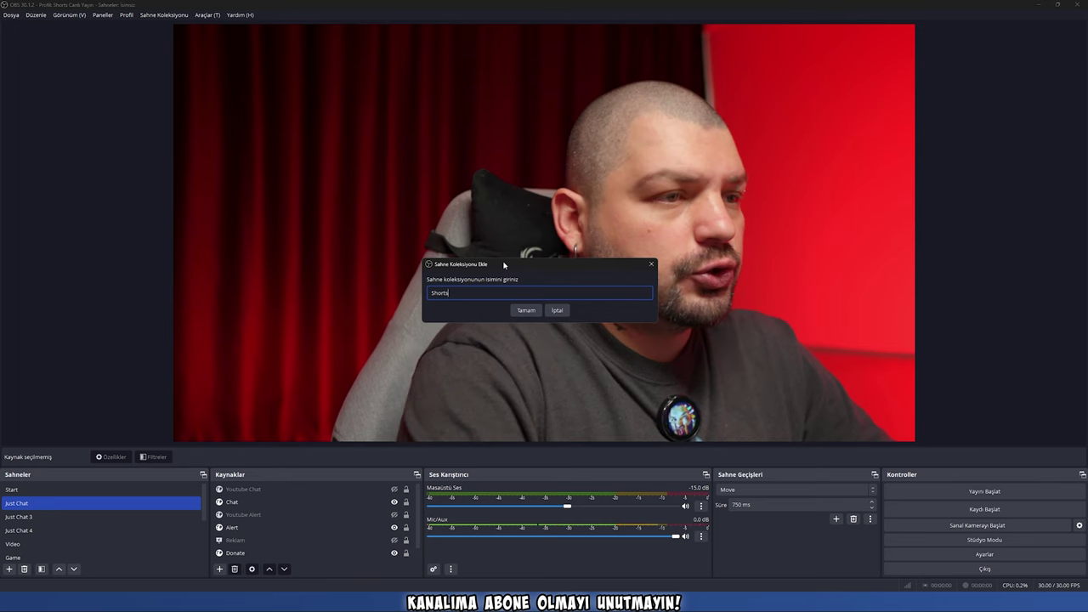
{"action": "type", "text": " Canlı yayın"}
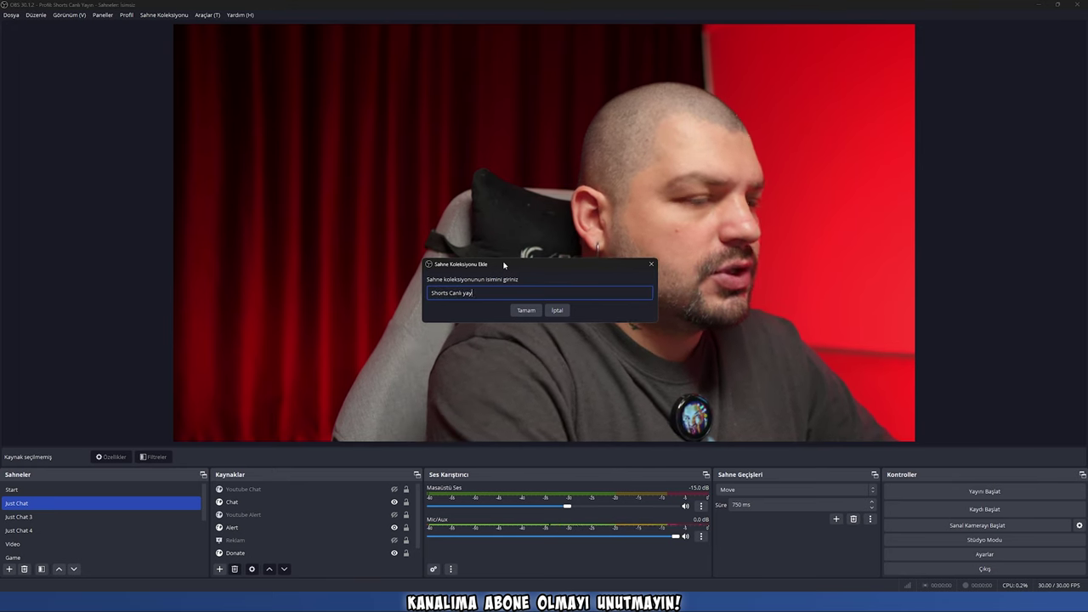
{"action": "left_click", "coordinate": [526, 310]}
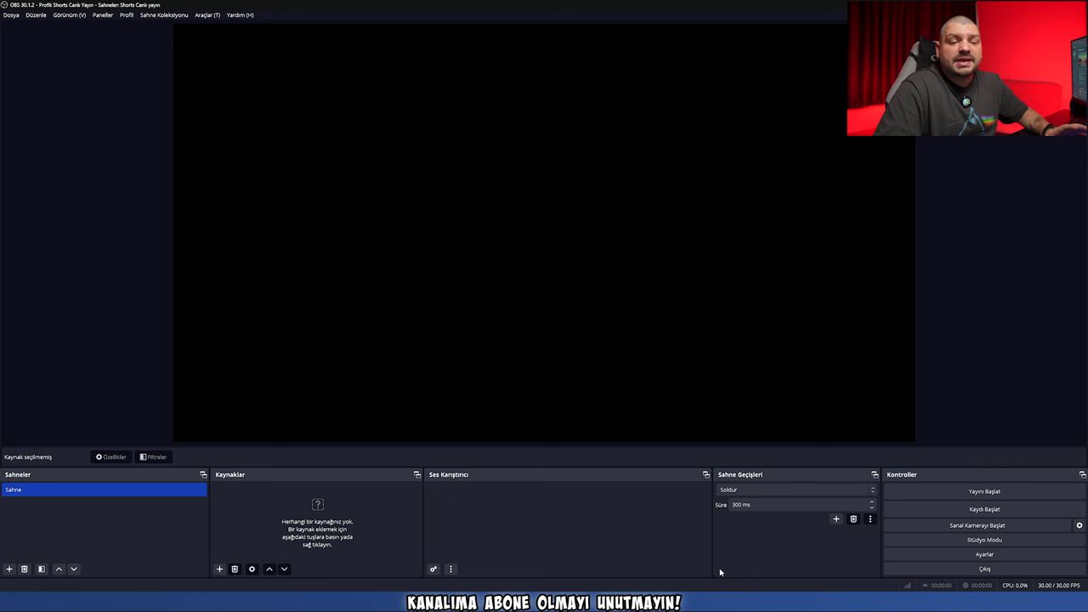
- Set both the base canvas resolution and the scaled output resolution to 1080x1920 in the video settings
{"action": "left_click", "coordinate": [928, 555]}
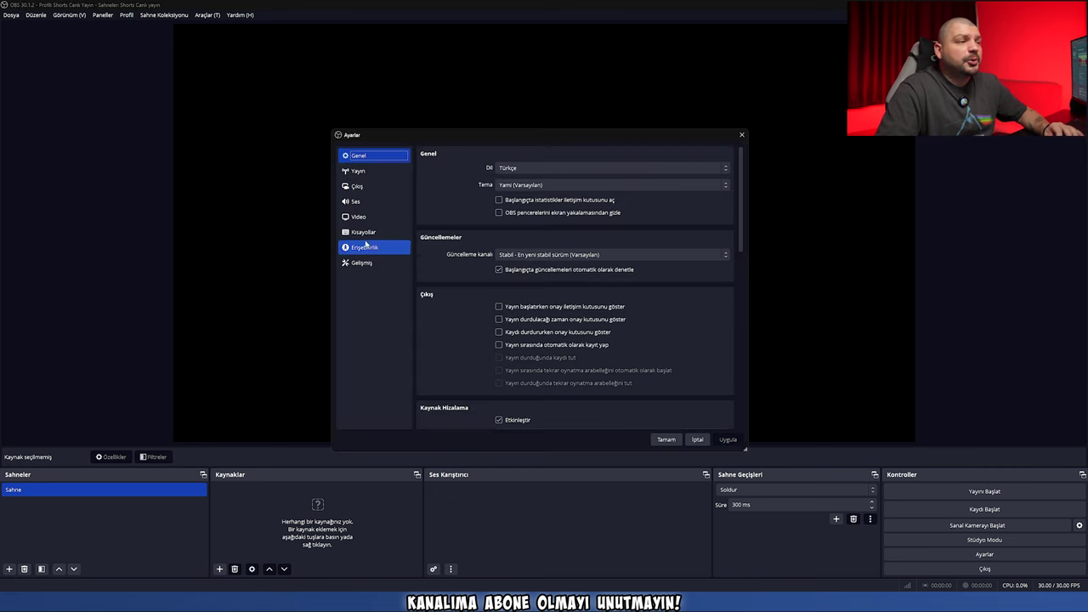
{"action": "left_click", "coordinate": [363, 217]}
{"action": "left_click_drag", "start_coordinate": [481, 139], "coordinate": [463, 125]}
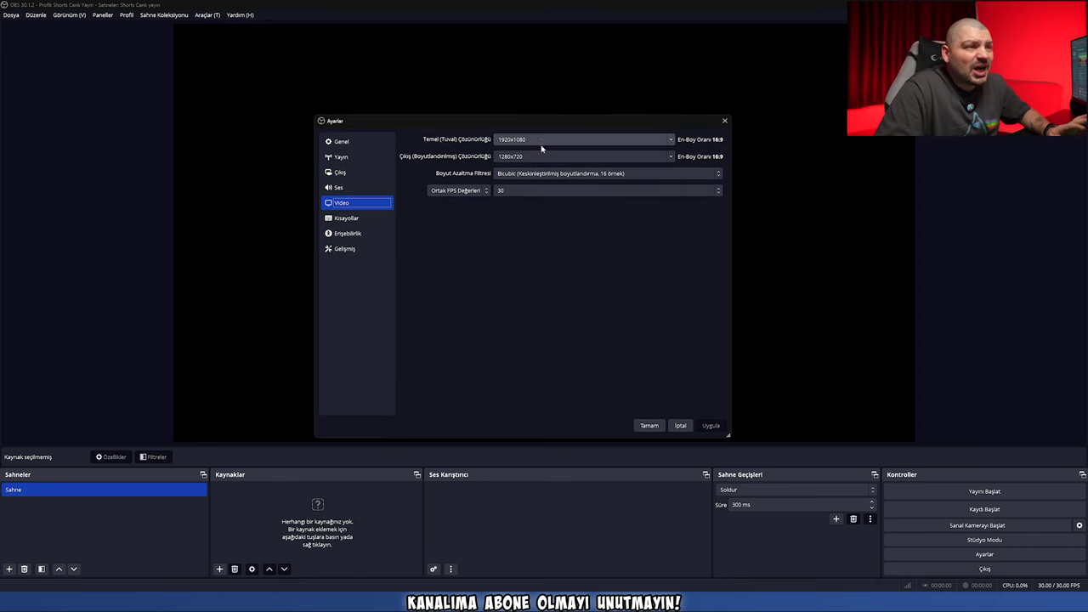
{"action": "type", "text": "1080x1920"}
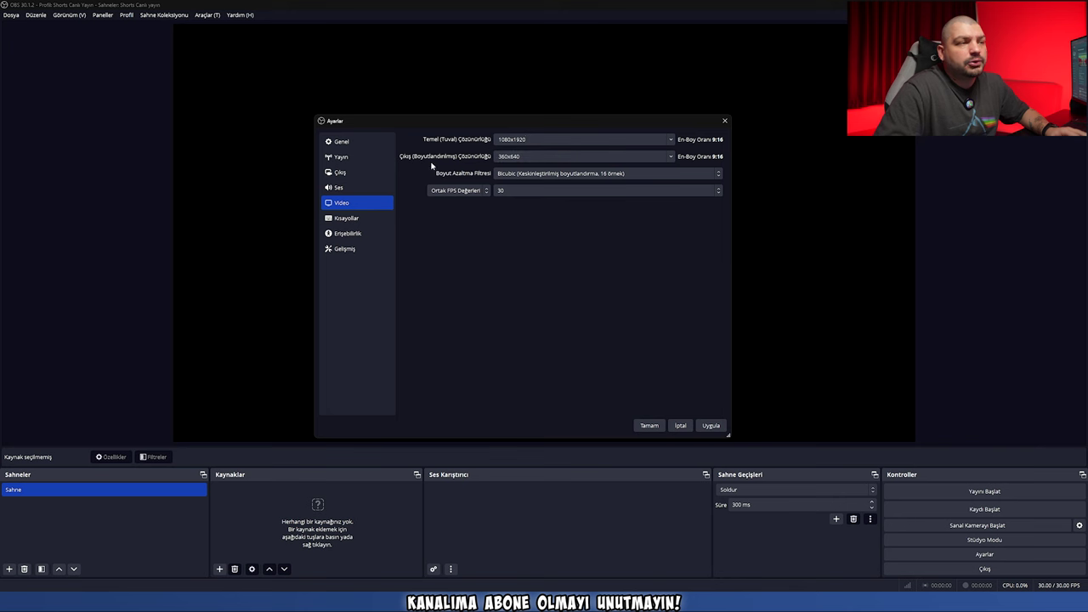
{"action": "left_click", "coordinate": [510, 156]}
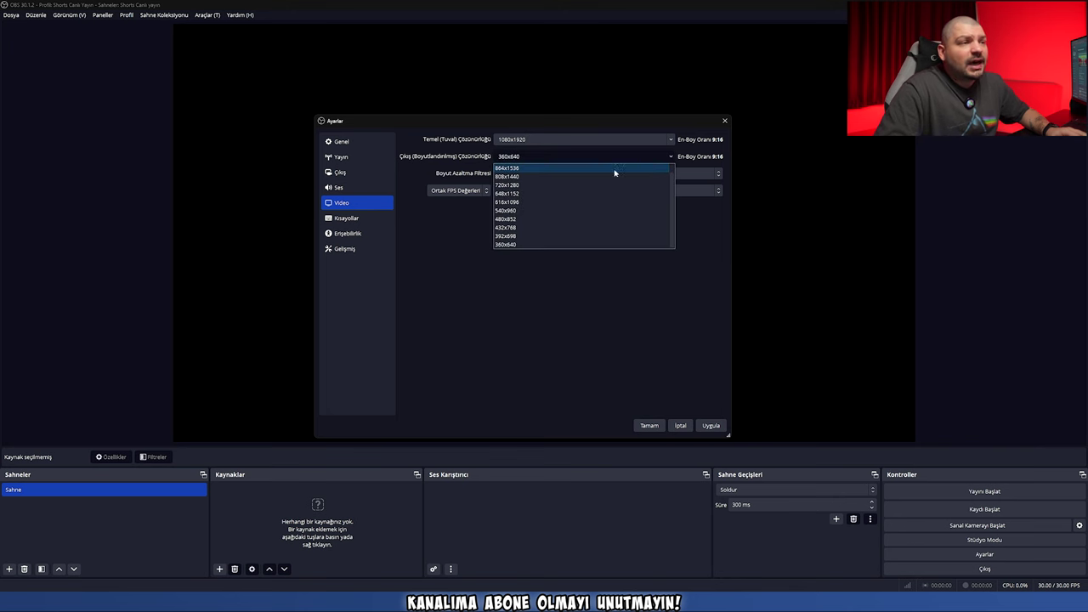
{"action": "left_click", "coordinate": [569, 168]}
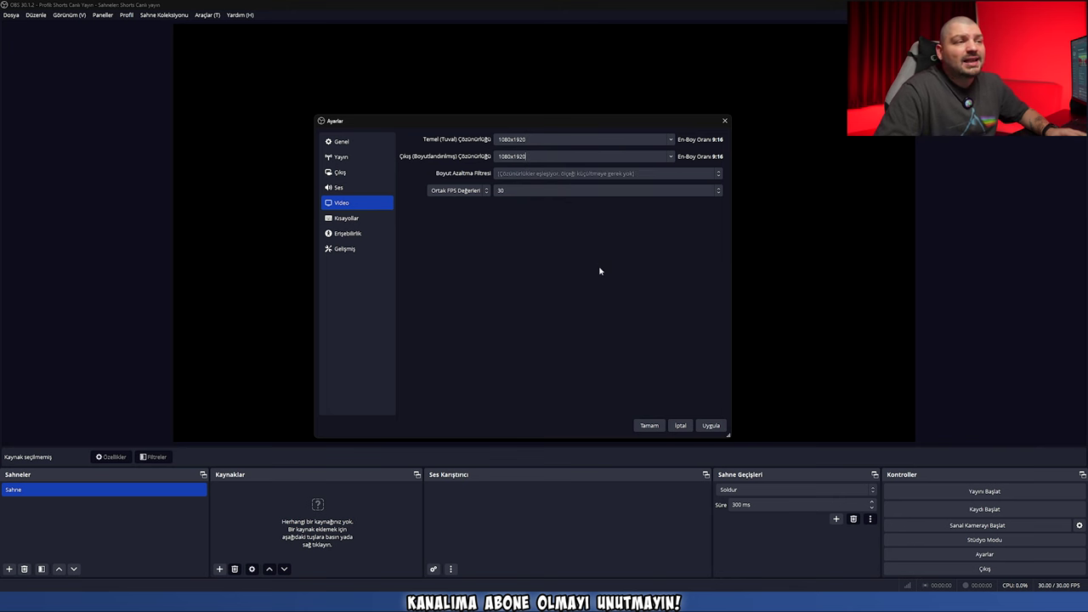
- Set the common FPS value to 60 and apply the video settings to check the vertical canvas in the preview
{"action": "left_click", "coordinate": [541, 192]}
{"action": "left_click", "coordinate": [526, 279]}
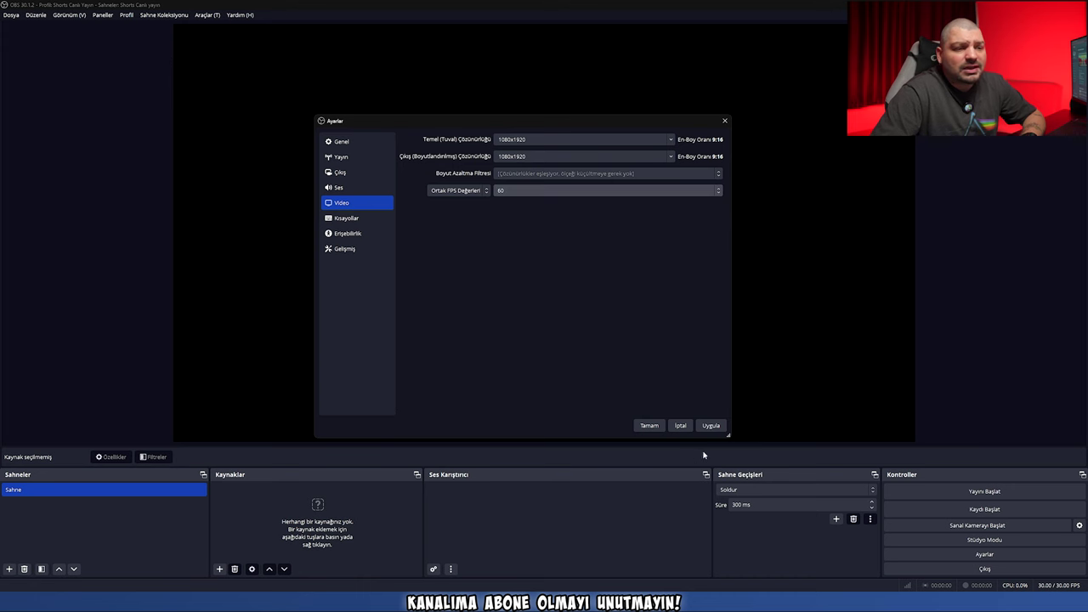
{"action": "left_click", "coordinate": [716, 427]}
{"action": "left_click_drag", "start_coordinate": [409, 124], "coordinate": [764, 97]}
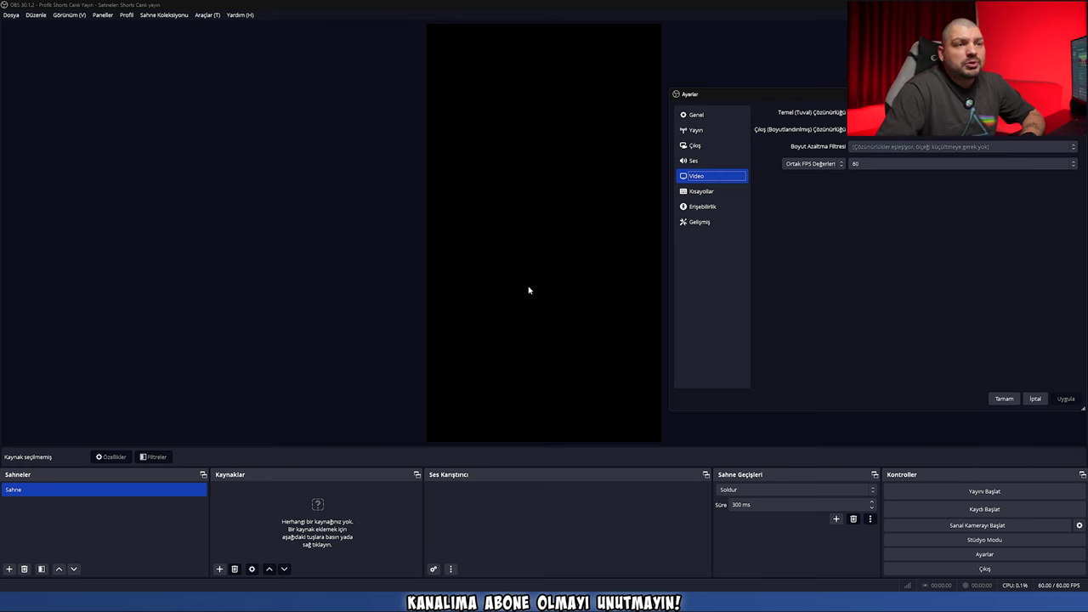
{"action": "left_click_drag", "start_coordinate": [763, 93], "coordinate": [445, 74]}
- Switch the output mode to Gelişmiş (Advanced) in the output settings
{"action": "left_click", "coordinate": [376, 119]}
{"action": "left_click", "coordinate": [537, 86]}
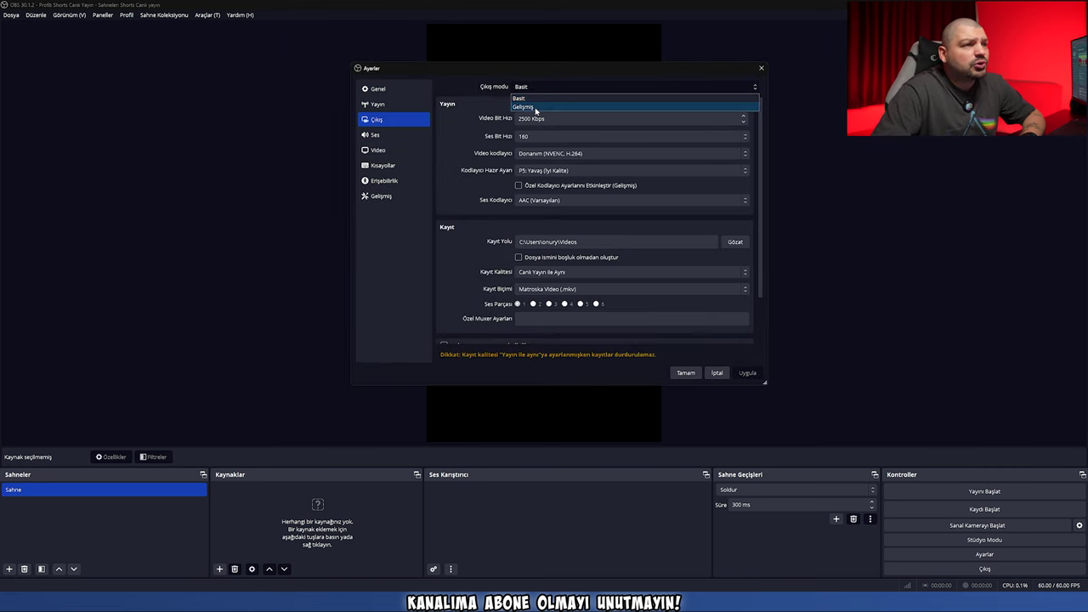
{"action": "left_click", "coordinate": [538, 111]}
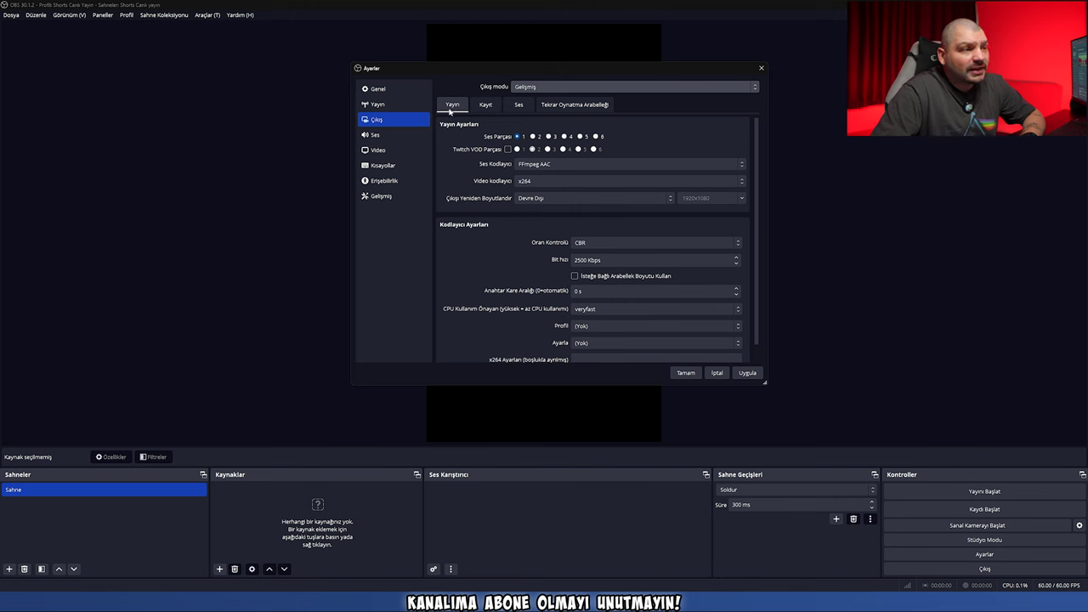
- Set the streaming video encoder to NVIDIA NVENC H.264 after comparing it with x264
{"action": "left_click", "coordinate": [547, 182]}
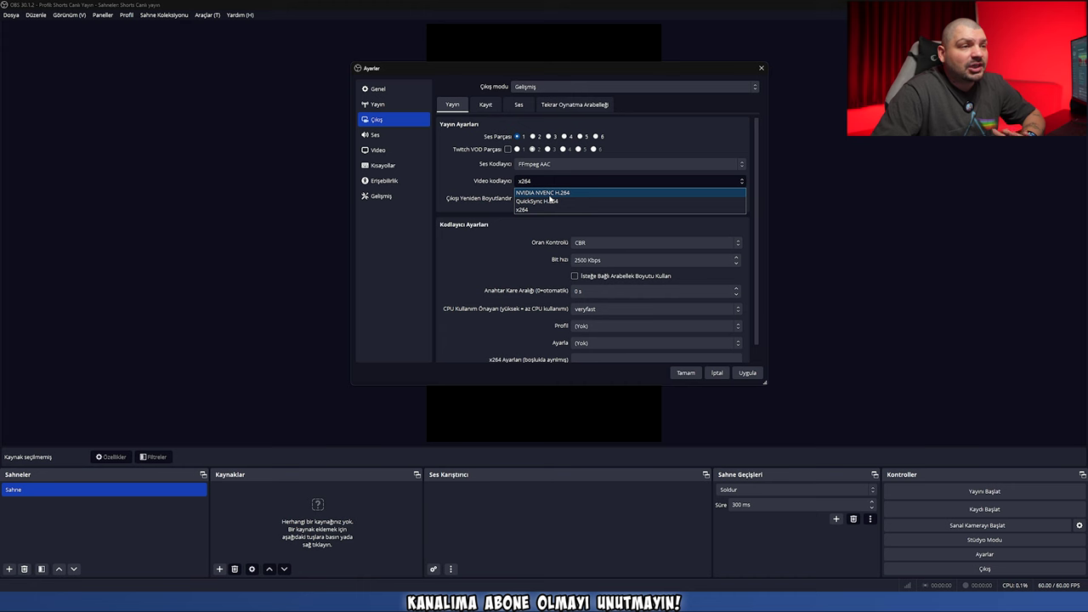
{"action": "left_click", "coordinate": [554, 198]}
{"action": "left_click", "coordinate": [552, 183]}
{"action": "left_click", "coordinate": [545, 210]}
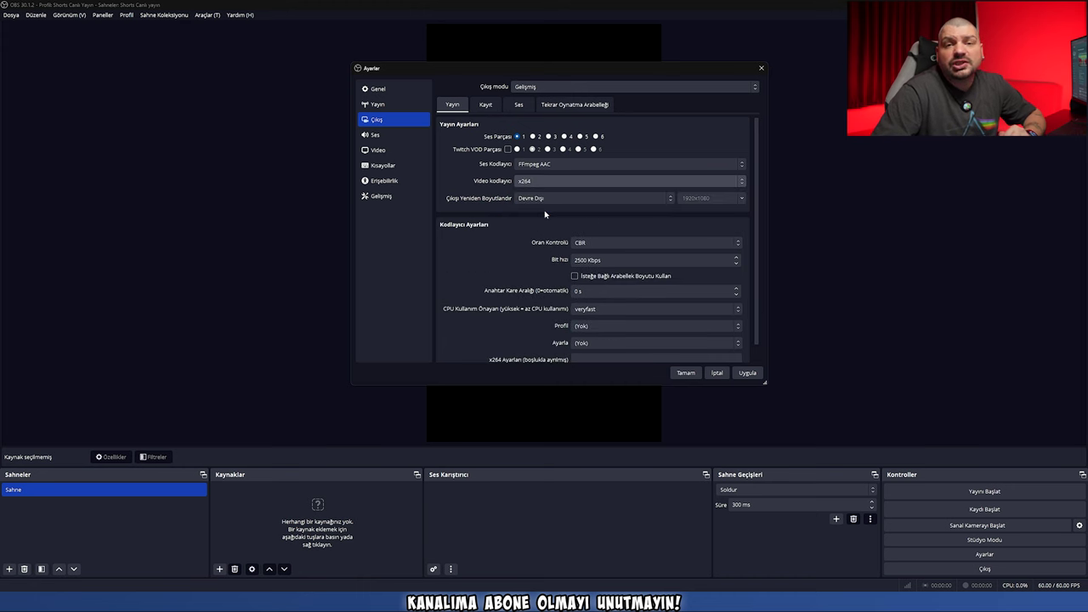
{"action": "left_click", "coordinate": [538, 184]}
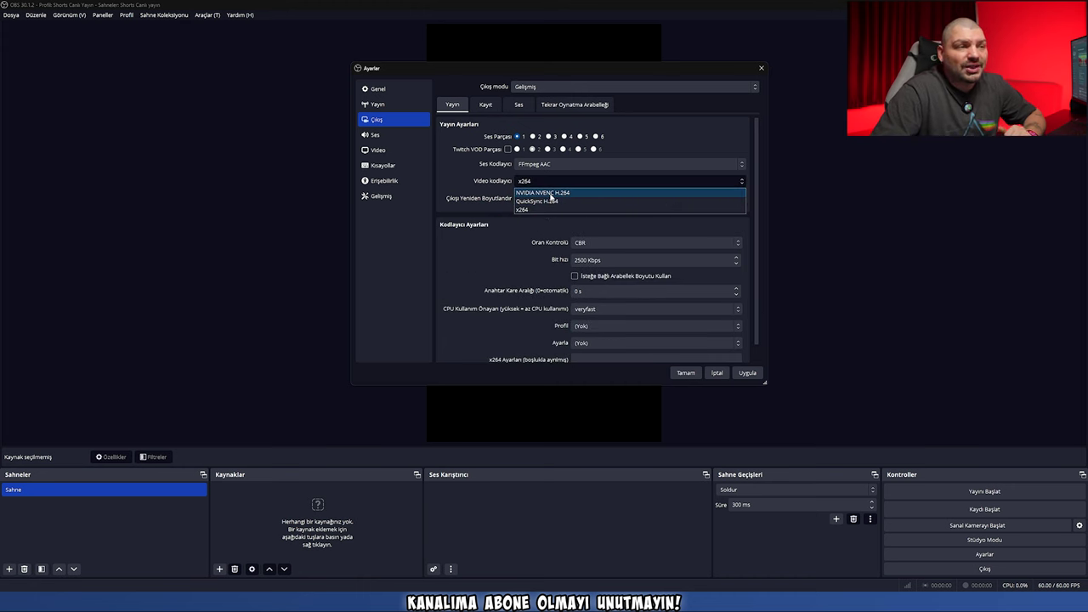
{"action": "left_click", "coordinate": [551, 193]}
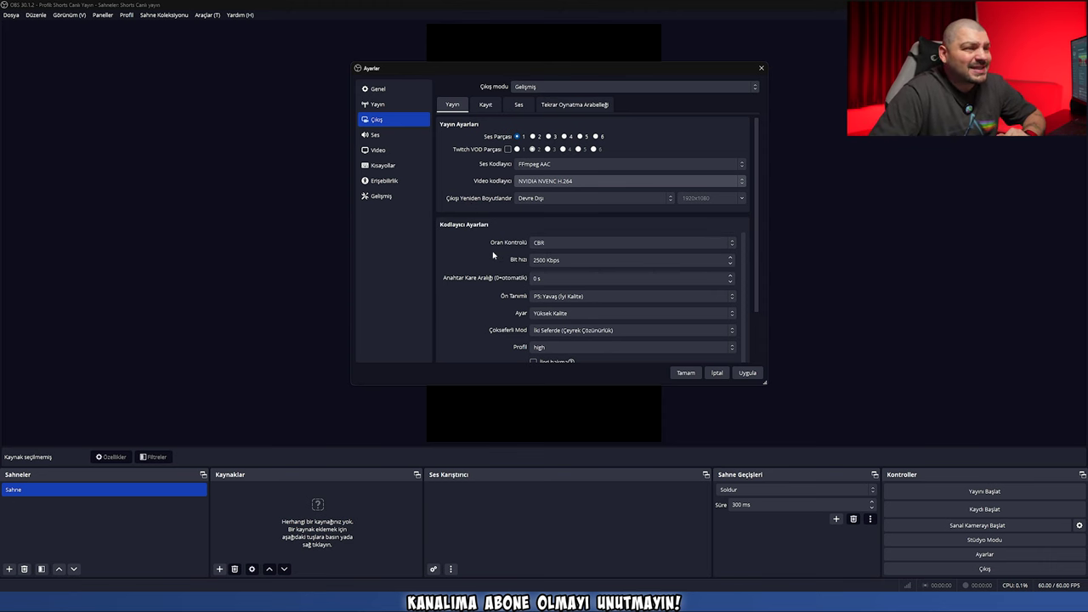
- Set the streaming encoder's bitrate to 6000 Kbps
{"action": "scroll", "coordinate": [548, 251], "scroll_direction": "down", "scroll_amount": 1}
{"action": "left_click", "coordinate": [545, 230]}
{"action": "left_click_drag", "start_coordinate": [544, 230], "coordinate": [491, 229]}
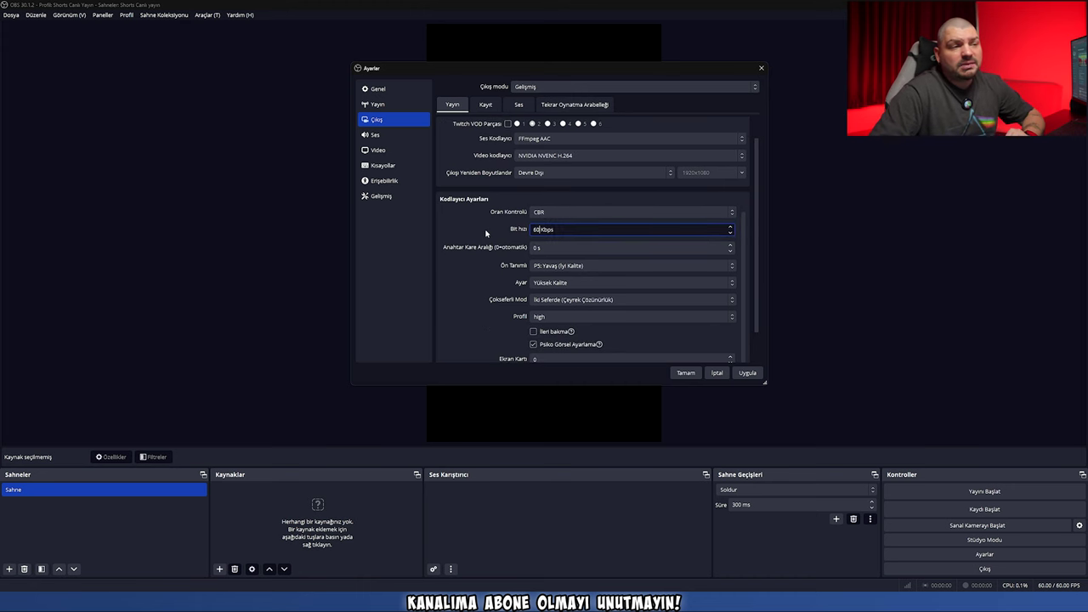
{"action": "left_click", "coordinate": [678, 250]}
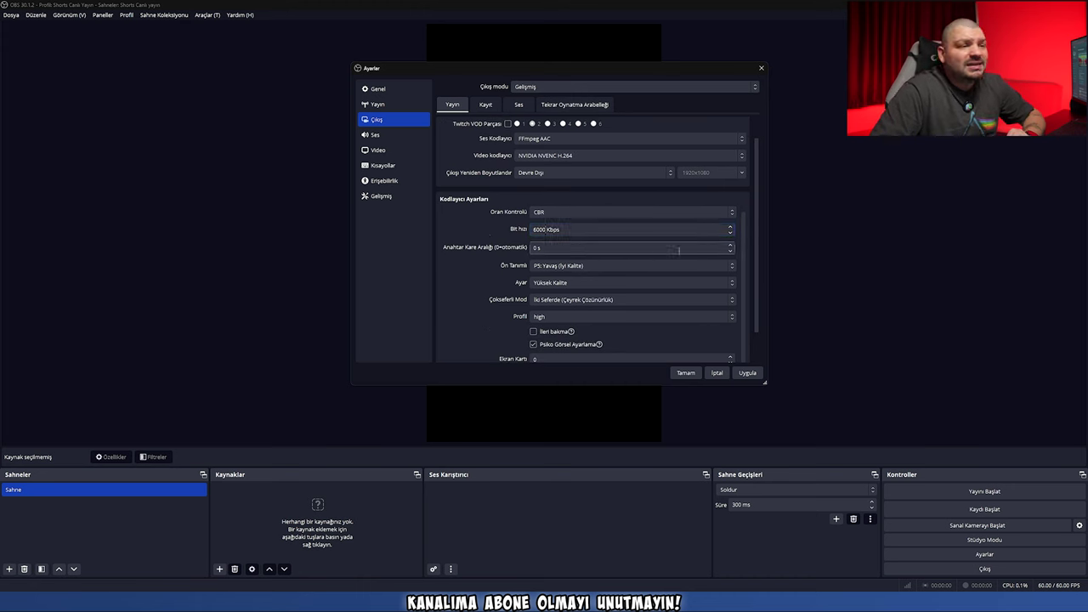
- Set the keyframe interval to 2 s and the encoder preset to P6: Daha Yavaş (Daha Yüksek Kalite)
{"action": "left_click", "coordinate": [731, 245]}
{"action": "left_click", "coordinate": [731, 245]}
{"action": "scroll", "coordinate": [595, 265], "scroll_direction": "down", "scroll_amount": 1}
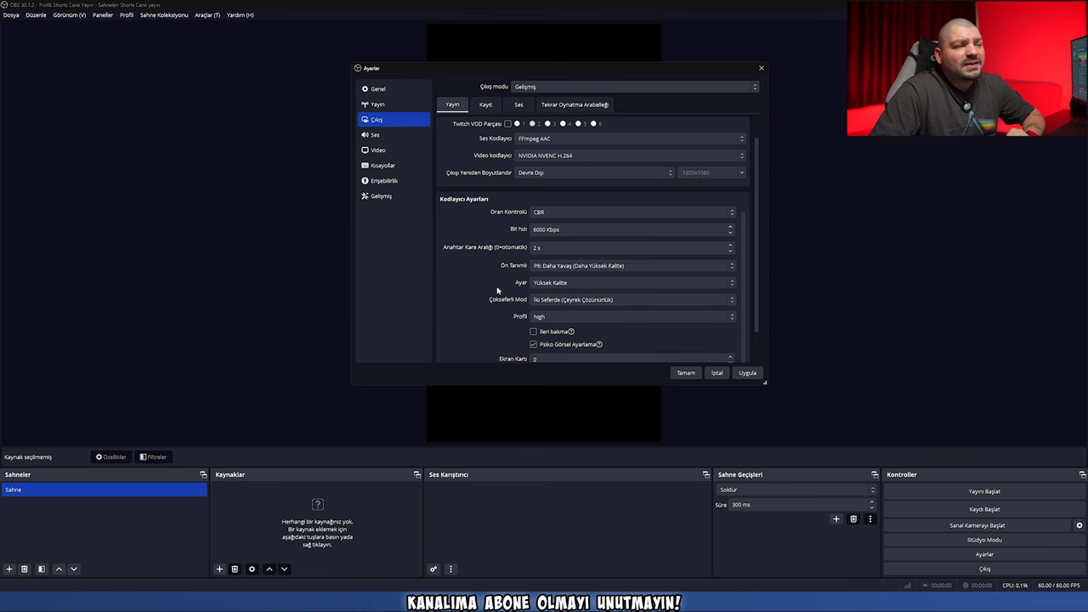
- Enable look-ahead (İleri bakma), set the maximum B-frames to 4, and save the output settings
{"action": "scroll", "coordinate": [514, 283], "scroll_direction": "down", "scroll_amount": 1}
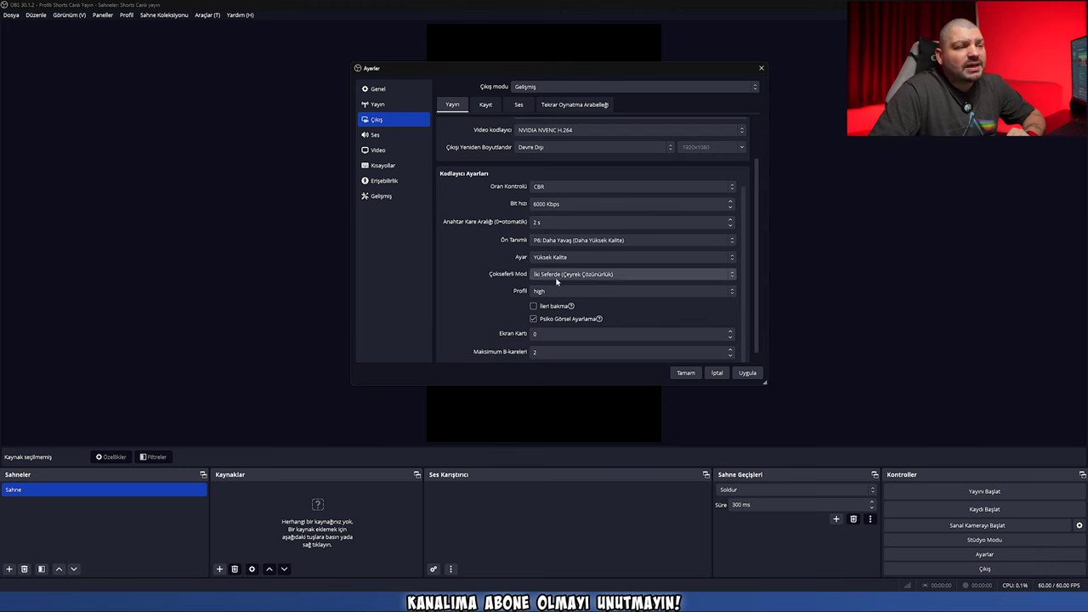
{"action": "left_click", "coordinate": [532, 306]}
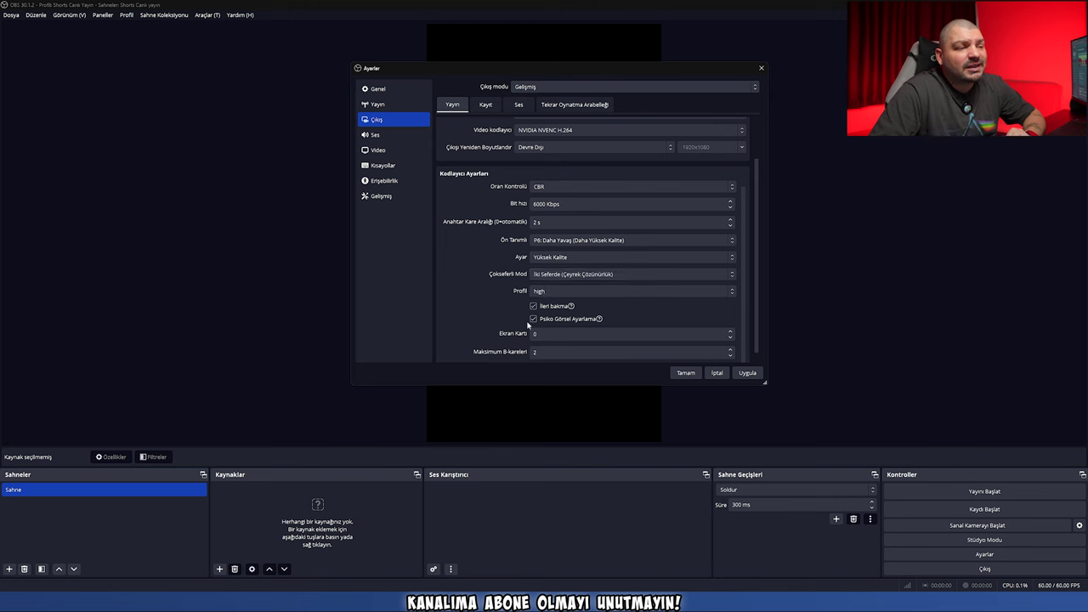
{"action": "left_click", "coordinate": [731, 350]}
{"action": "left_click", "coordinate": [732, 349]}
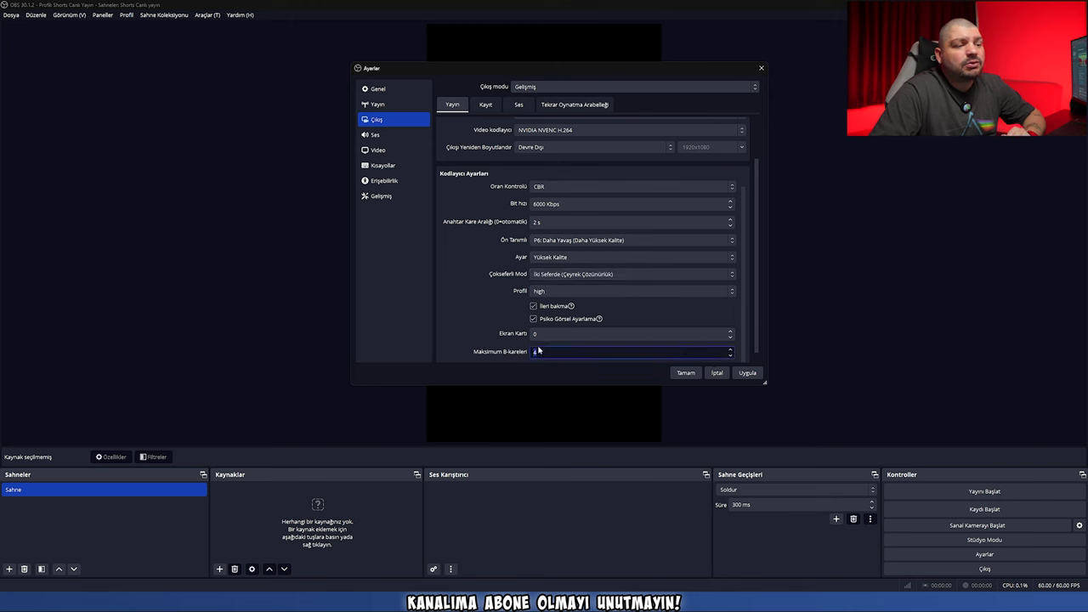
{"action": "left_click", "coordinate": [747, 373]}
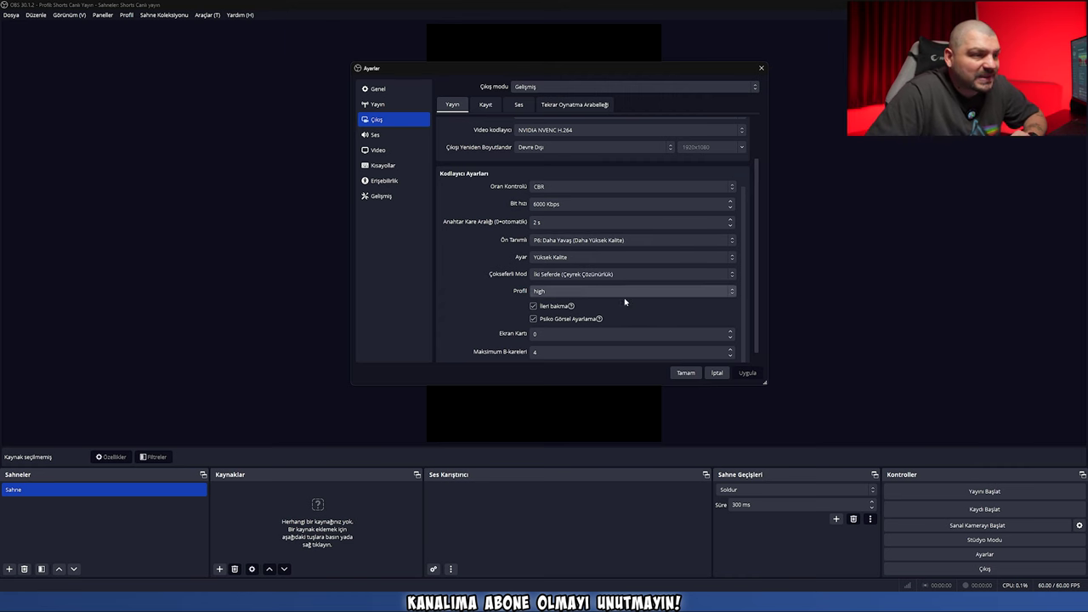
{"action": "left_click", "coordinate": [685, 373]}
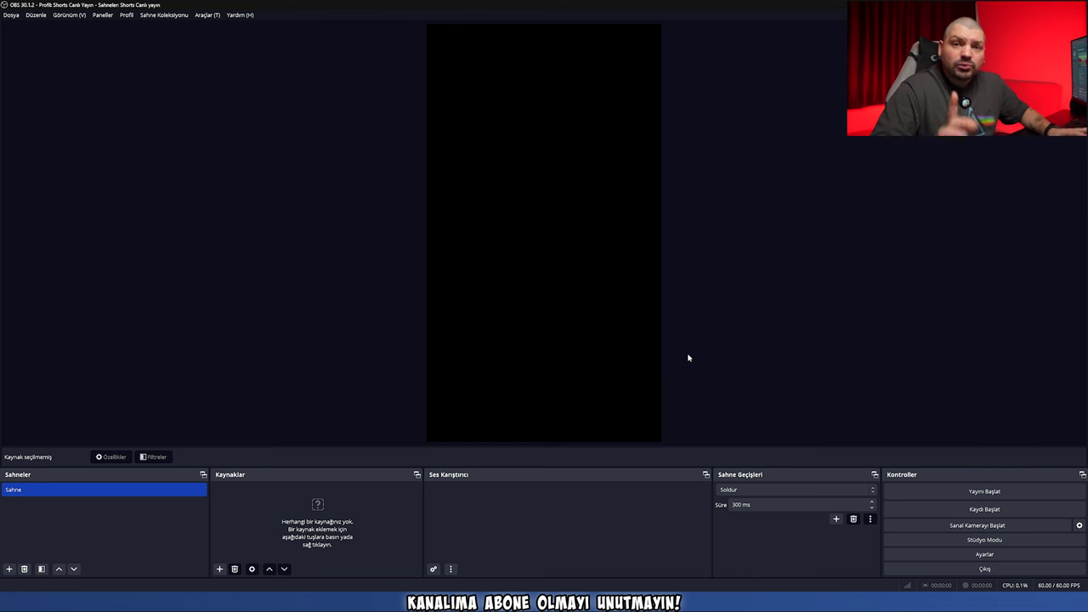
- Add a new video capture device source (Video Yakalama Aygıtı) to the scene with Cam Link 4K as its device
{"action": "right_click", "coordinate": [270, 503]}
{"action": "mouse_move", "coordinate": [336, 507]}
{"action": "left_click", "coordinate": [437, 557]}
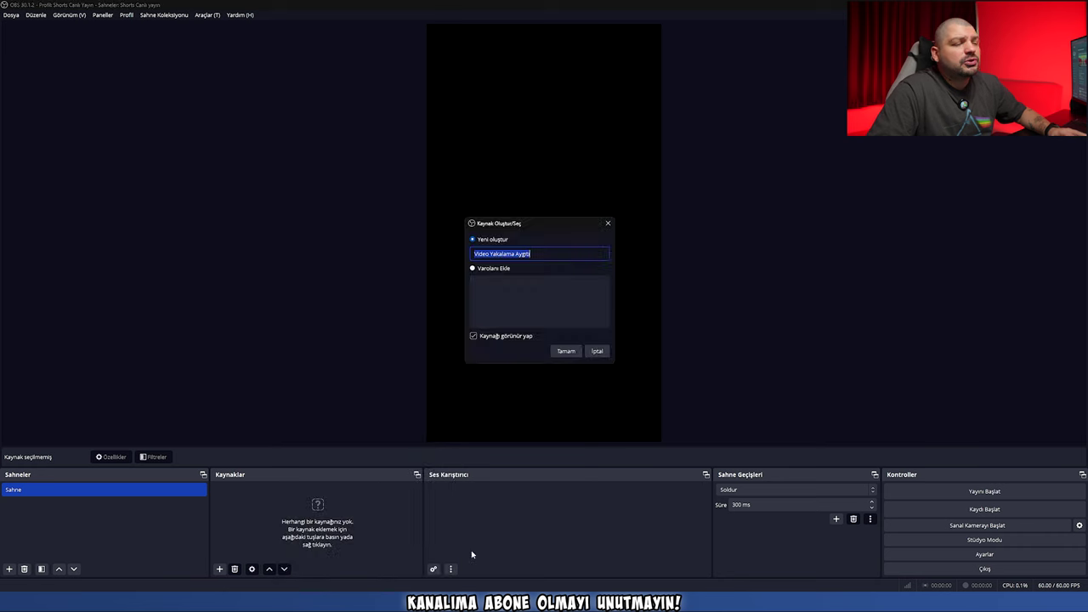
{"action": "left_click", "coordinate": [564, 351]}
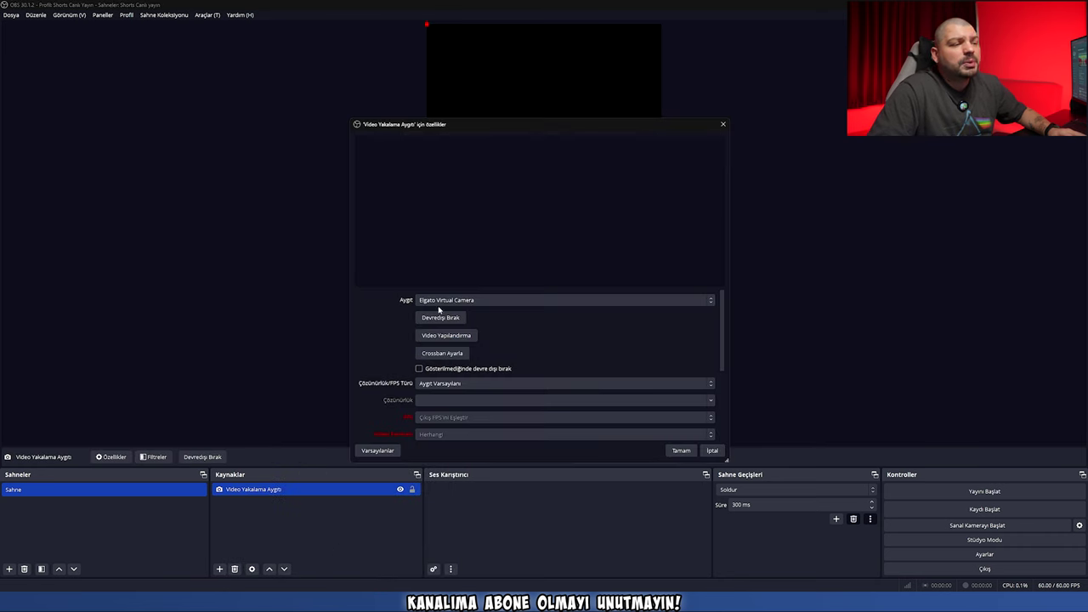
{"action": "left_click", "coordinate": [507, 299]}
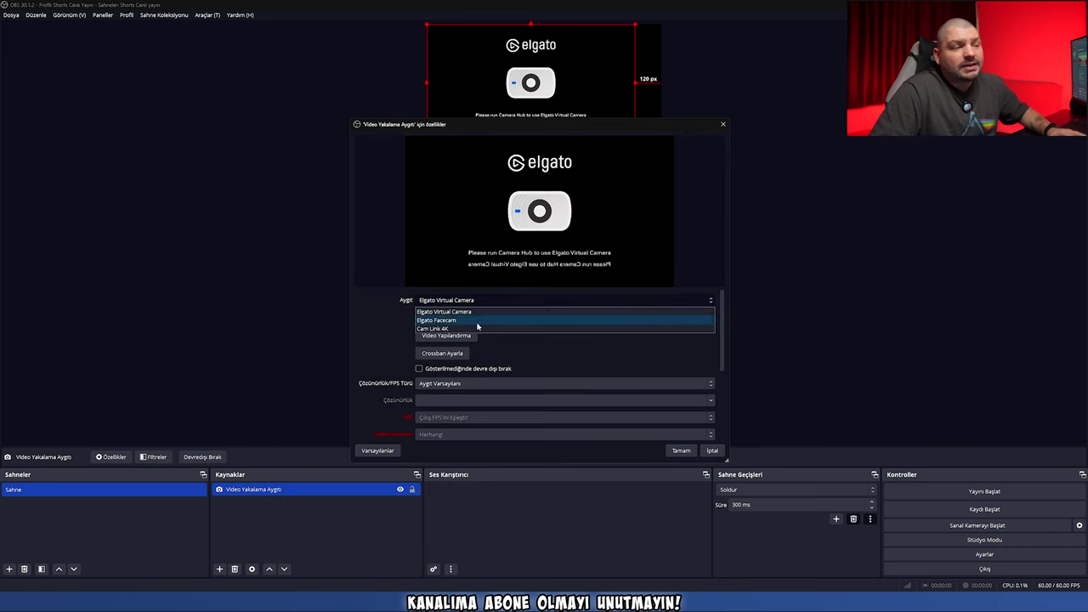
{"action": "left_click", "coordinate": [450, 330]}
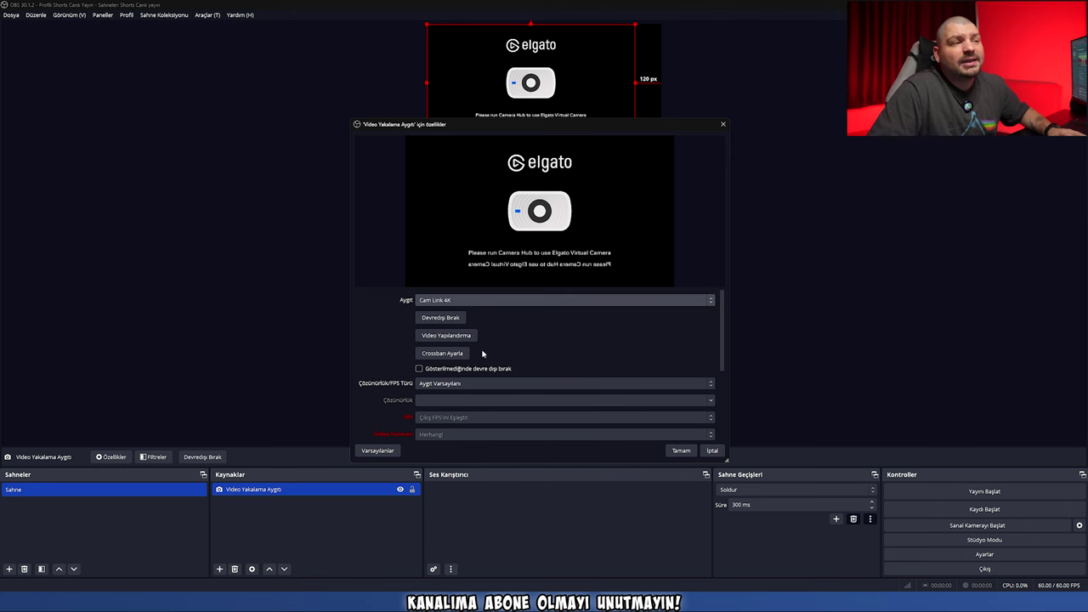
{"action": "left_click", "coordinate": [681, 450]}
- Enlarge and position the camera source so it fills the full height of the vertical canvas
{"action": "left_click_drag", "start_coordinate": [420, 444], "coordinate": [431, 277]}
{"action": "left_click_drag", "start_coordinate": [587, 339], "coordinate": [605, 441]}
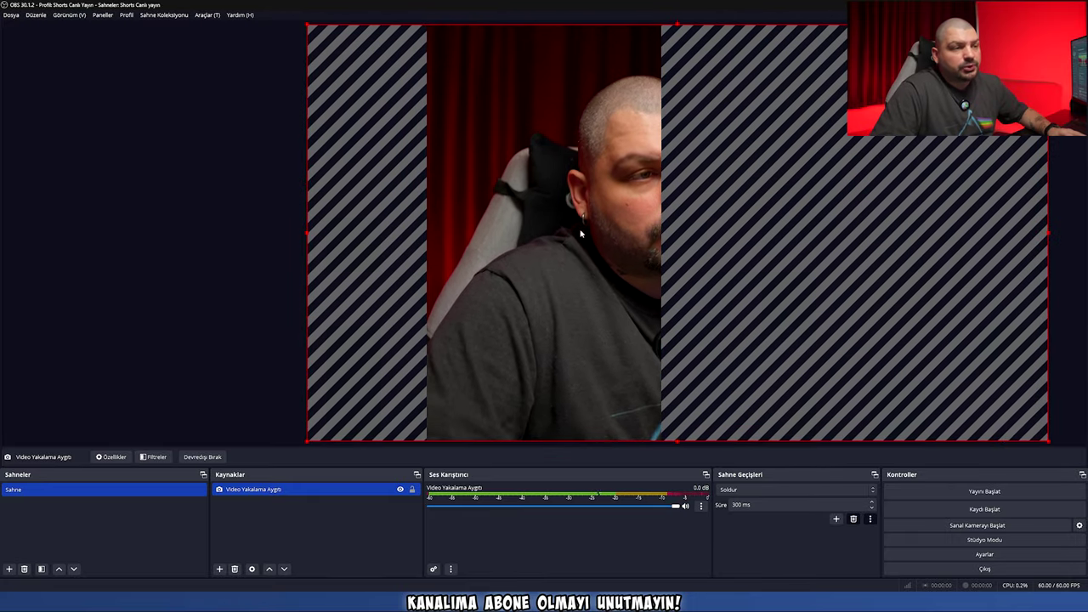
- Center the camera source on the vertical canvas with the Ekrana Ortala transform and deselect it
{"action": "right_click", "coordinate": [579, 429]}
{"action": "mouse_move", "coordinate": [619, 247]}
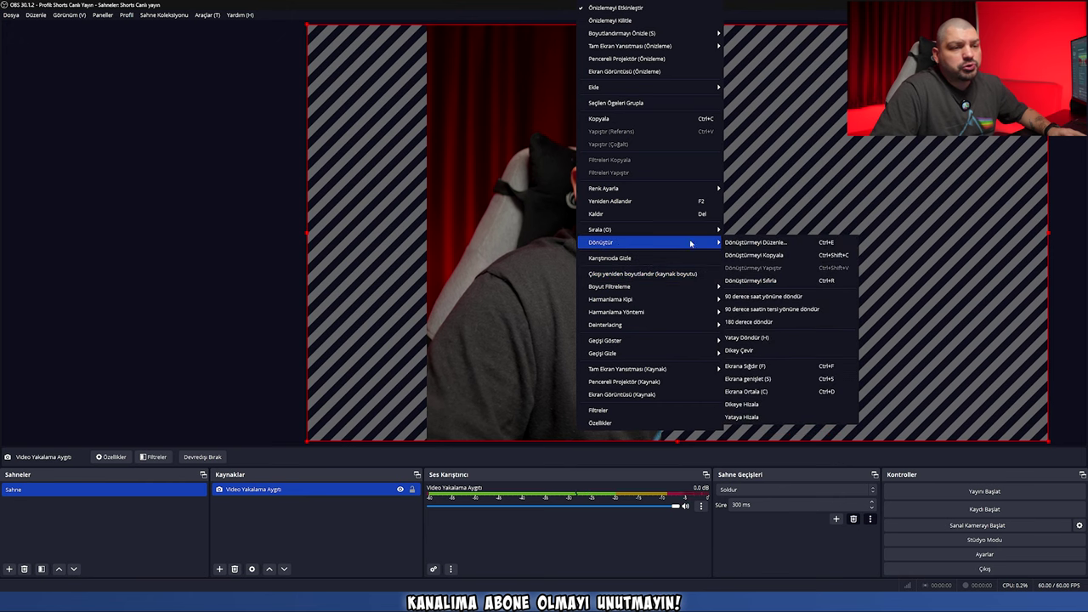
{"action": "left_click", "coordinate": [775, 391]}
{"action": "left_click", "coordinate": [942, 223]}
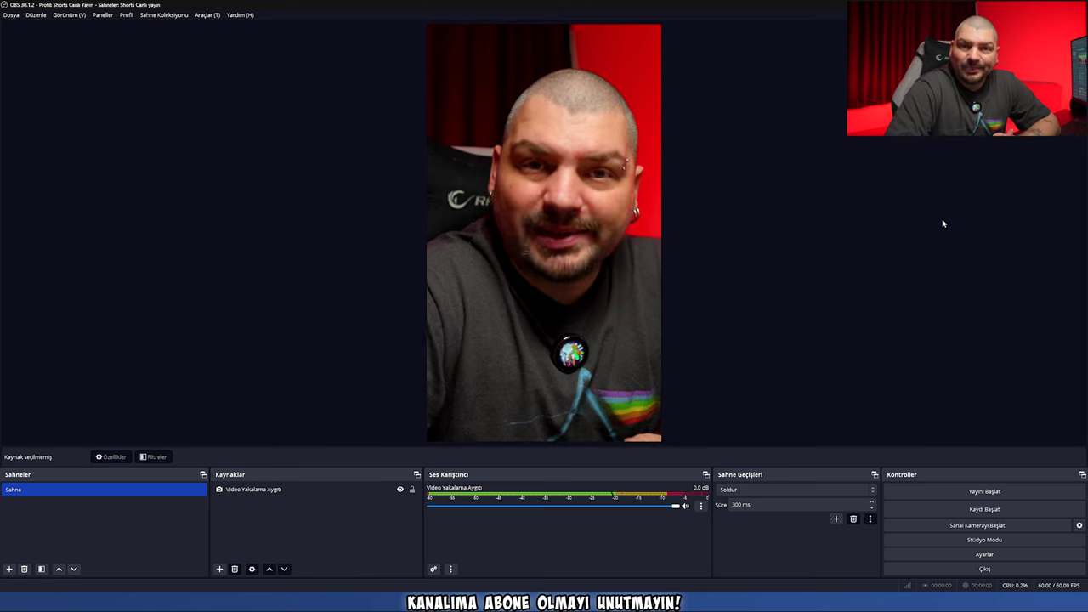
- Scale the camera source down to about half the canvas height and position it in the upper half
{"action": "left_click", "coordinate": [548, 433]}
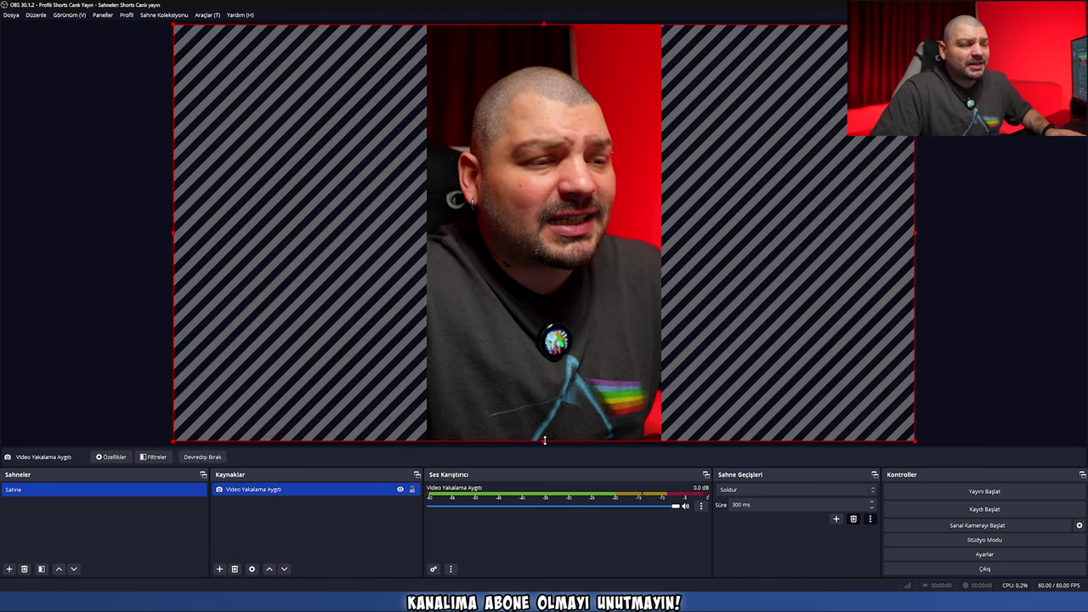
{"action": "left_click_drag", "start_coordinate": [544, 439], "coordinate": [544, 235]}
{"action": "left_click_drag", "start_coordinate": [498, 172], "coordinate": [654, 162]}
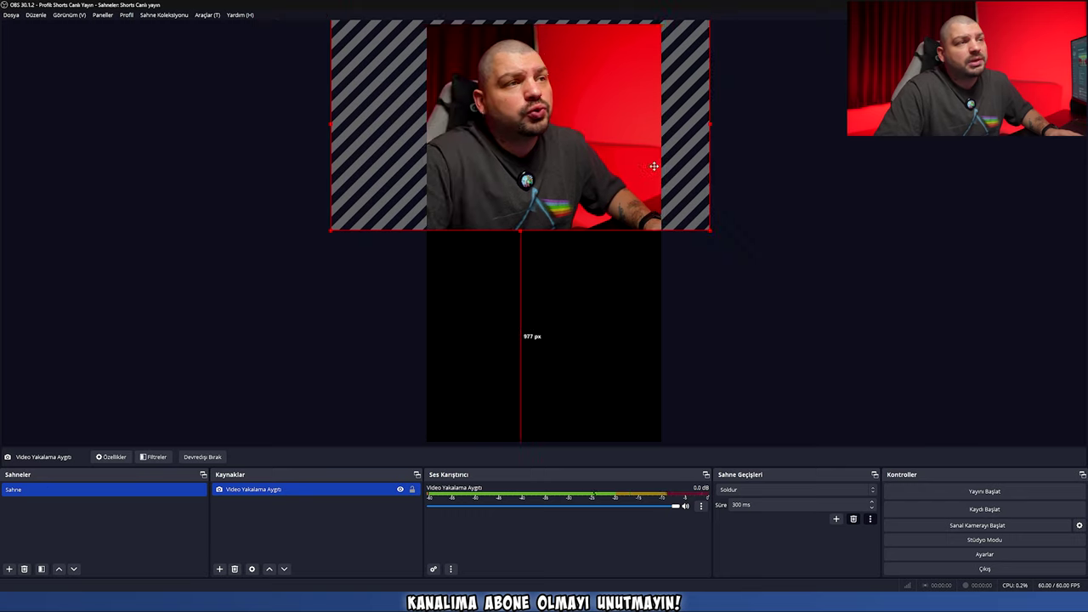
- Add a new display capture source (Ekran Yakalama) to the scene with VX2718 Series: 1920x1080 as its display
{"action": "left_click", "coordinate": [310, 527]}
{"action": "right_click", "coordinate": [307, 524]}
{"action": "mouse_move", "coordinate": [356, 532]}
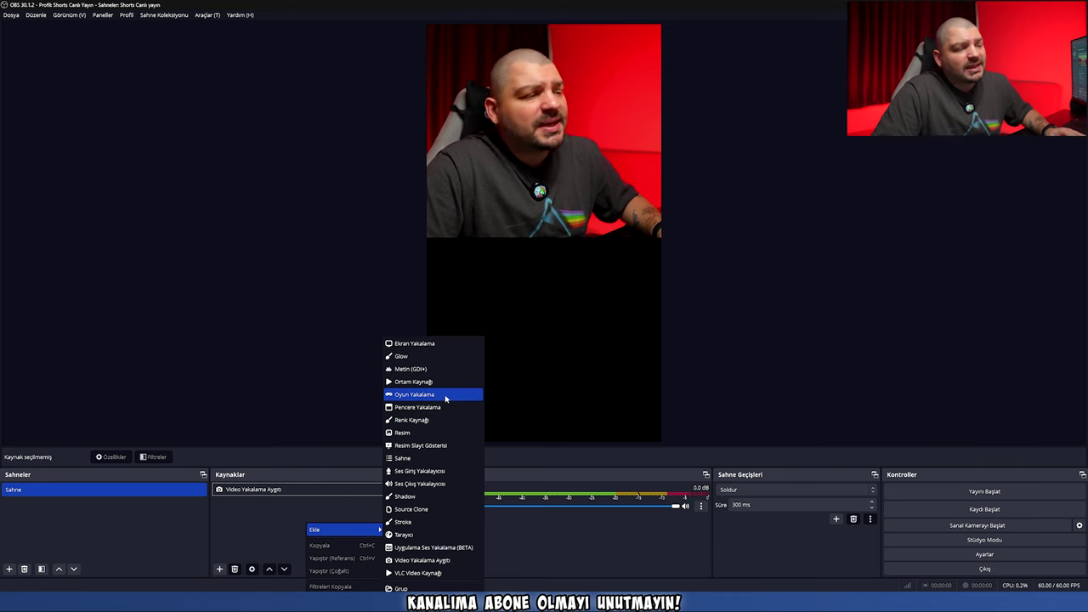
{"action": "left_click", "coordinate": [420, 346]}
{"action": "left_click", "coordinate": [562, 351]}
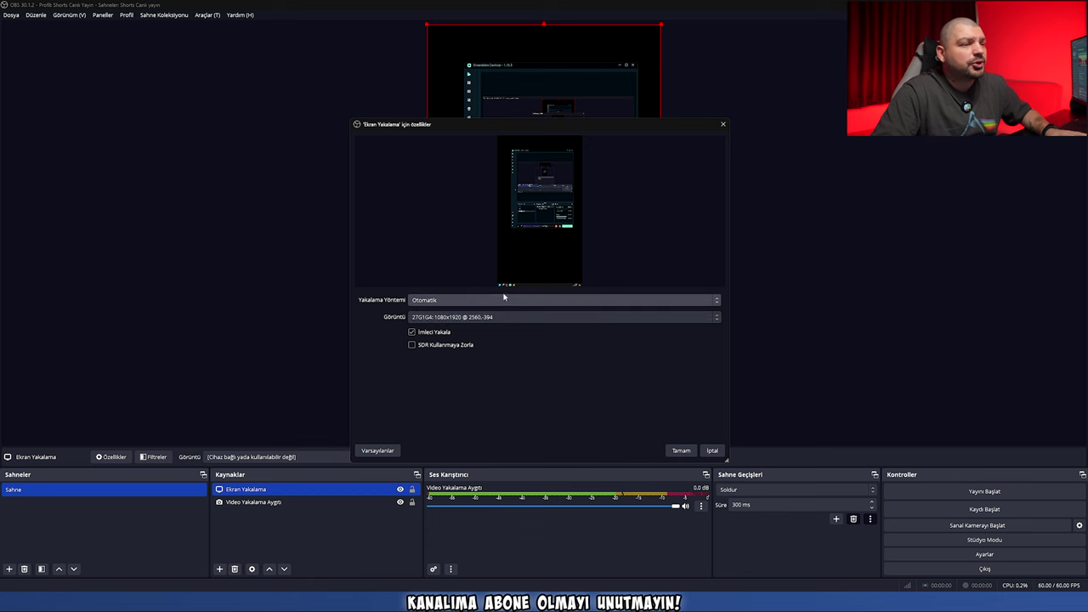
{"action": "left_click", "coordinate": [468, 317]}
{"action": "left_click", "coordinate": [503, 329]}
{"action": "left_click", "coordinate": [681, 450]}
- Scale the display capture down to roughly the canvas width and align it with the canvas's bottom edge
{"action": "left_click_drag", "start_coordinate": [728, 271], "coordinate": [613, 291]}
{"action": "left_click_drag", "start_coordinate": [537, 391], "coordinate": [554, 442]}
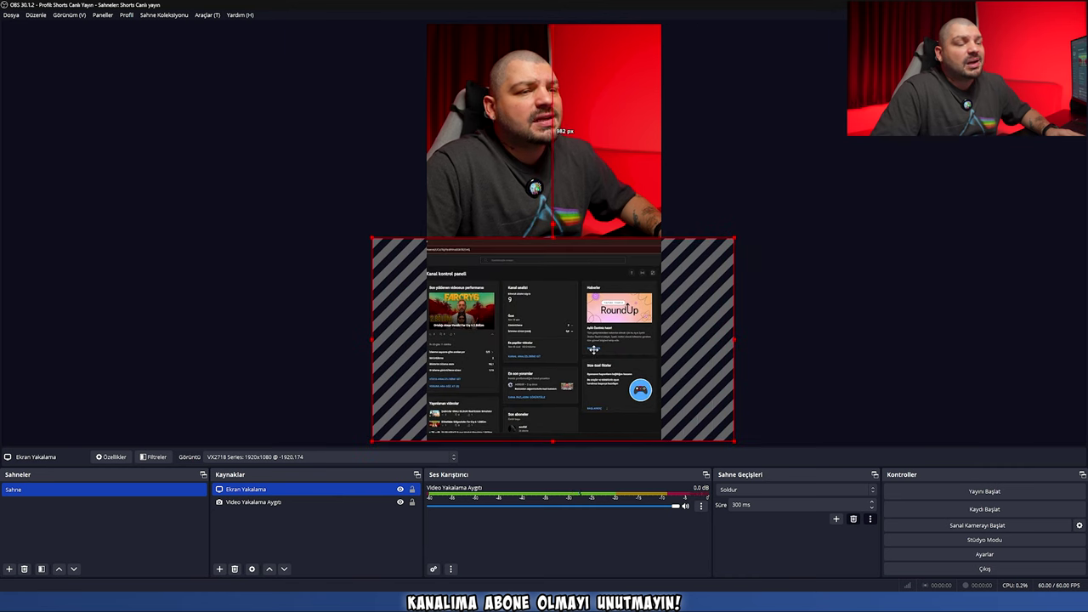
{"action": "left_click_drag", "start_coordinate": [593, 349], "coordinate": [592, 349]}
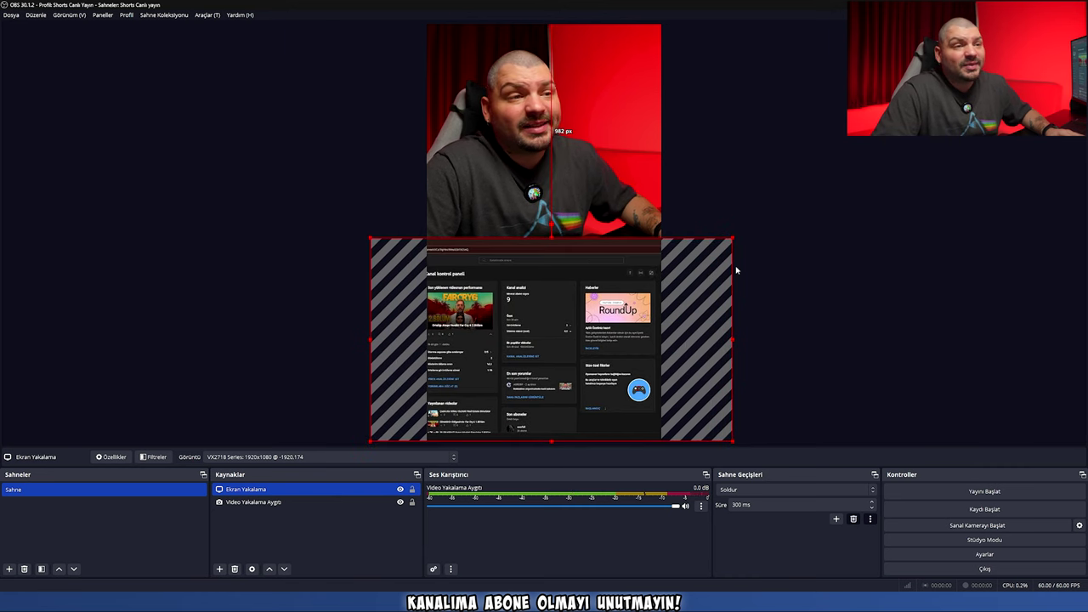
{"action": "left_click_drag", "start_coordinate": [733, 238], "coordinate": [646, 288]}
{"action": "left_click_drag", "start_coordinate": [368, 285], "coordinate": [428, 311]}
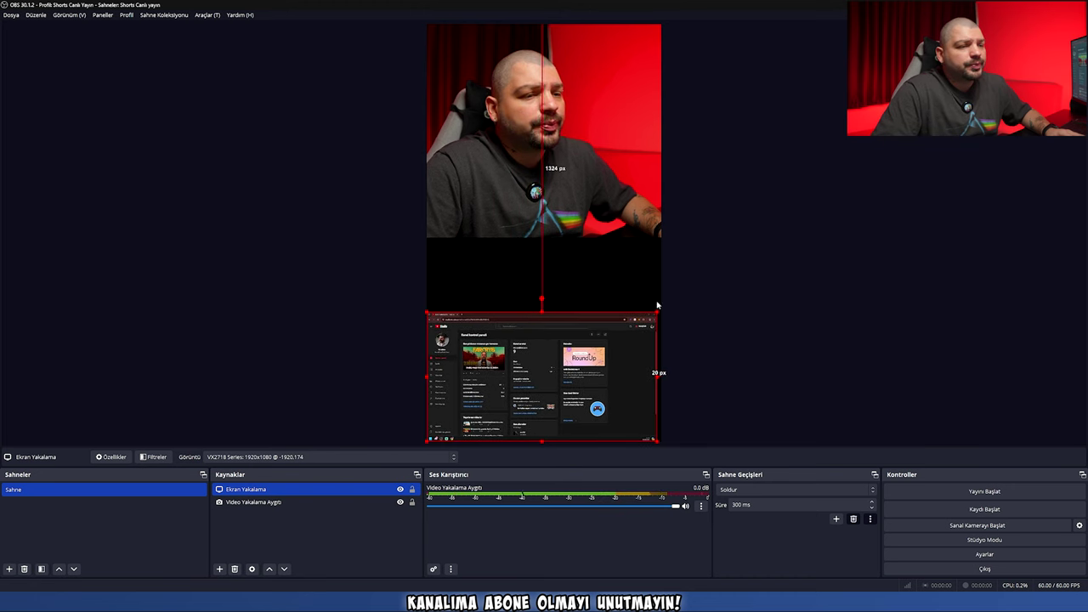
- Move the display capture to the top of the canvas and enlarge the camera source to fill the area below it
{"action": "left_click_drag", "start_coordinate": [592, 361], "coordinate": [583, 73]}
{"action": "left_click_drag", "start_coordinate": [606, 198], "coordinate": [610, 406]}
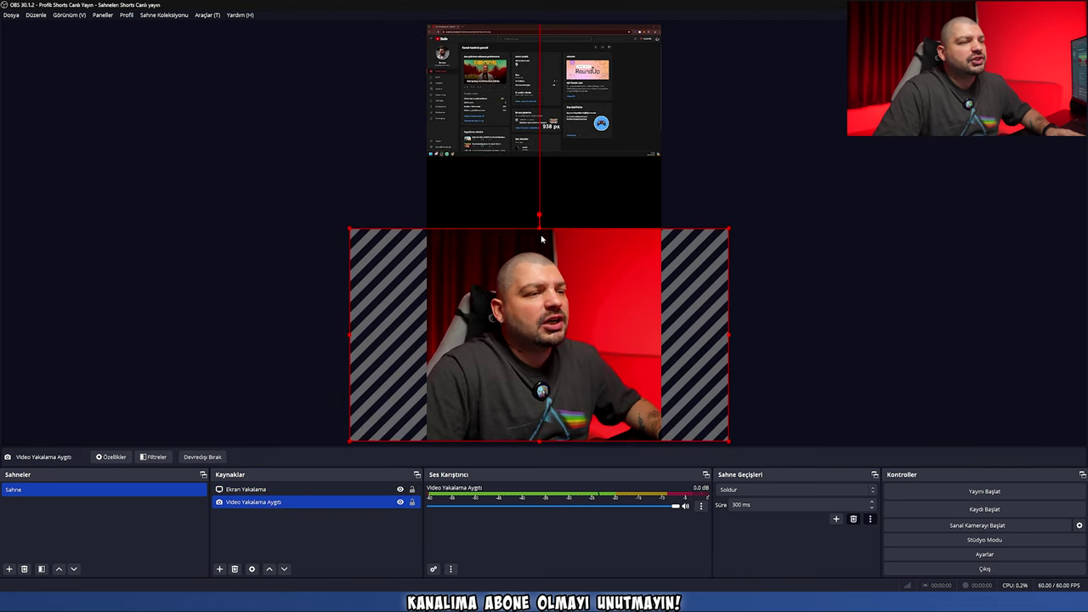
{"action": "left_click_drag", "start_coordinate": [538, 228], "coordinate": [539, 165]}
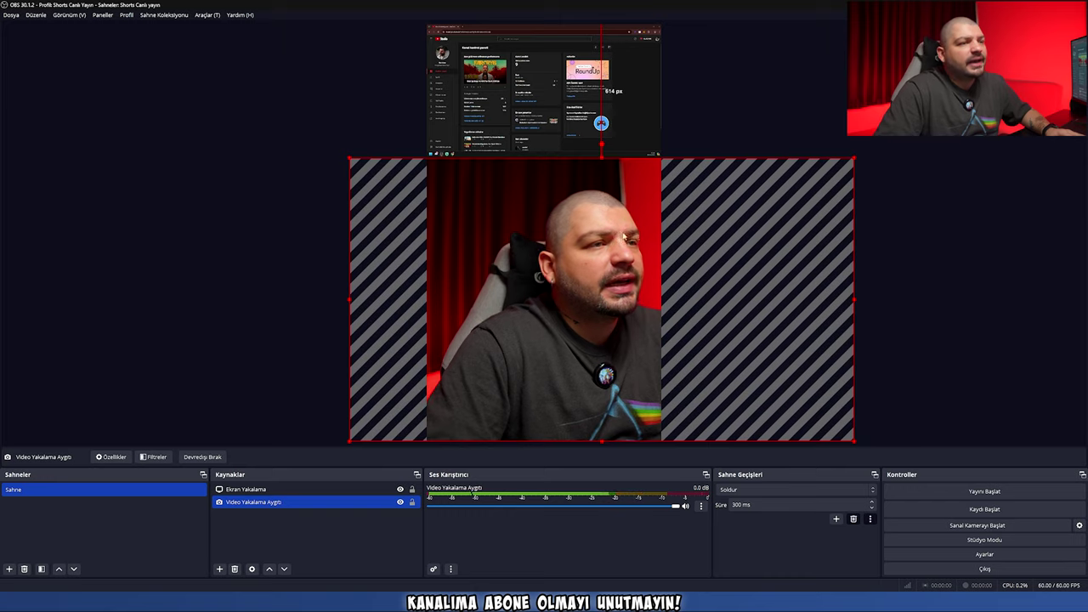
{"action": "left_click", "coordinate": [539, 157]}
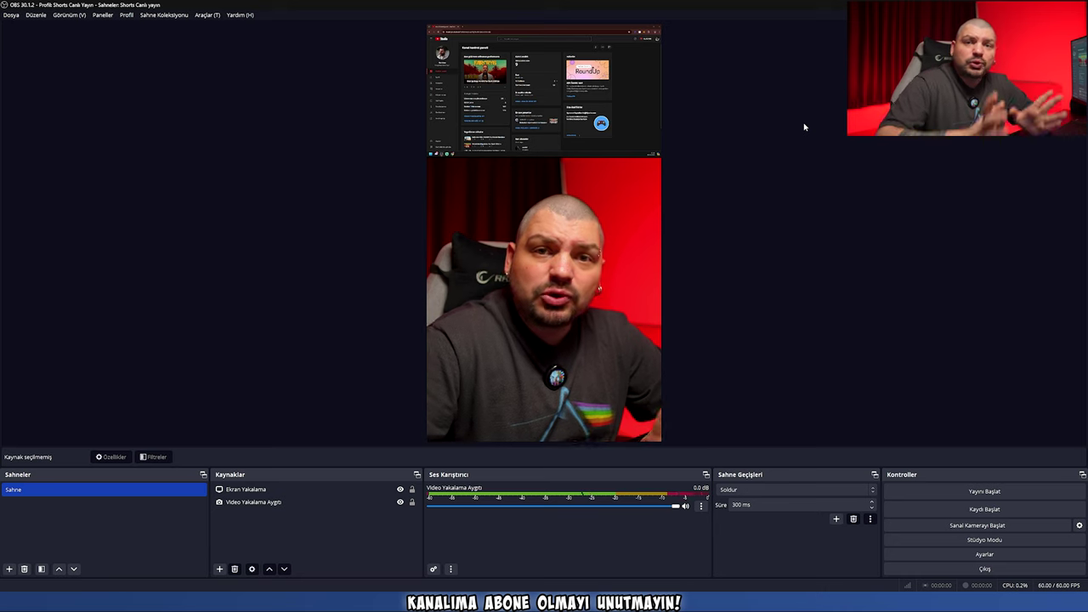
- Bring the YouTube Studio browser window onto this screen, maximize it, and open the live streaming page
{"action": "left_click_drag", "start_coordinate": [0, 219], "coordinate": [581, 132]}
{"action": "double_click", "coordinate": [536, 133]}
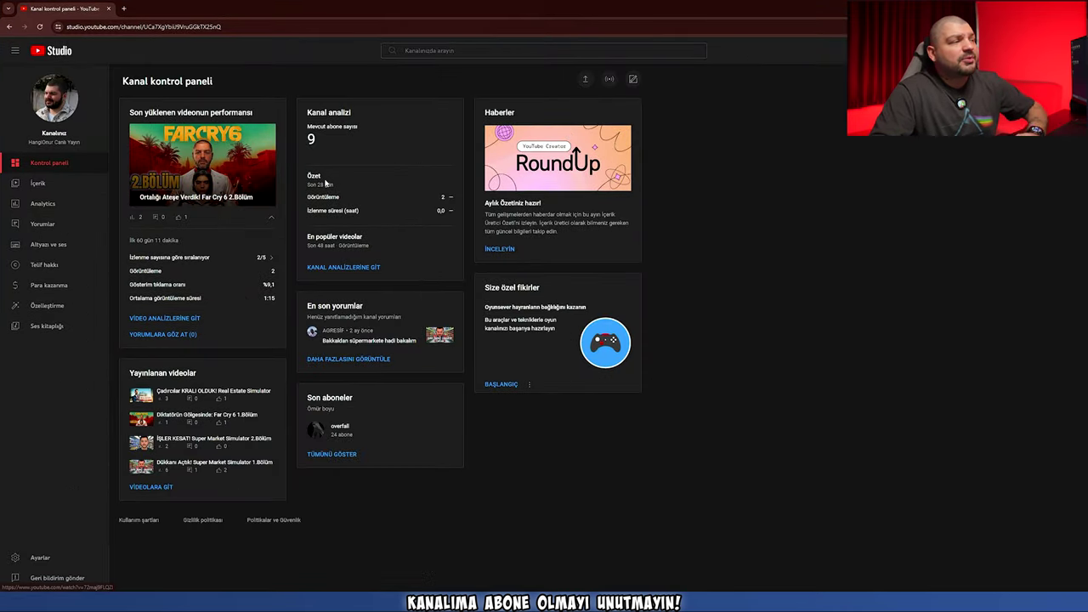
{"action": "left_click", "coordinate": [610, 79]}
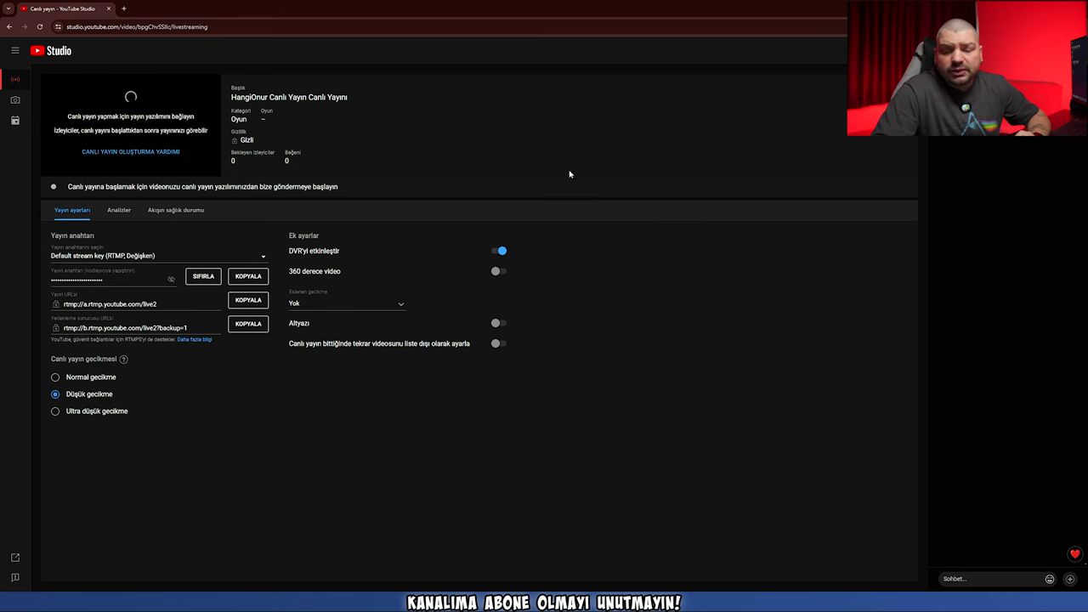
- Edit the stream details, setting the title to "Deneme Shorts Canlı Yayın" and the description to "Canlı yayın"
{"action": "left_click", "coordinate": [669, 144]}
{"action": "triple_click", "coordinate": [602, 237]}
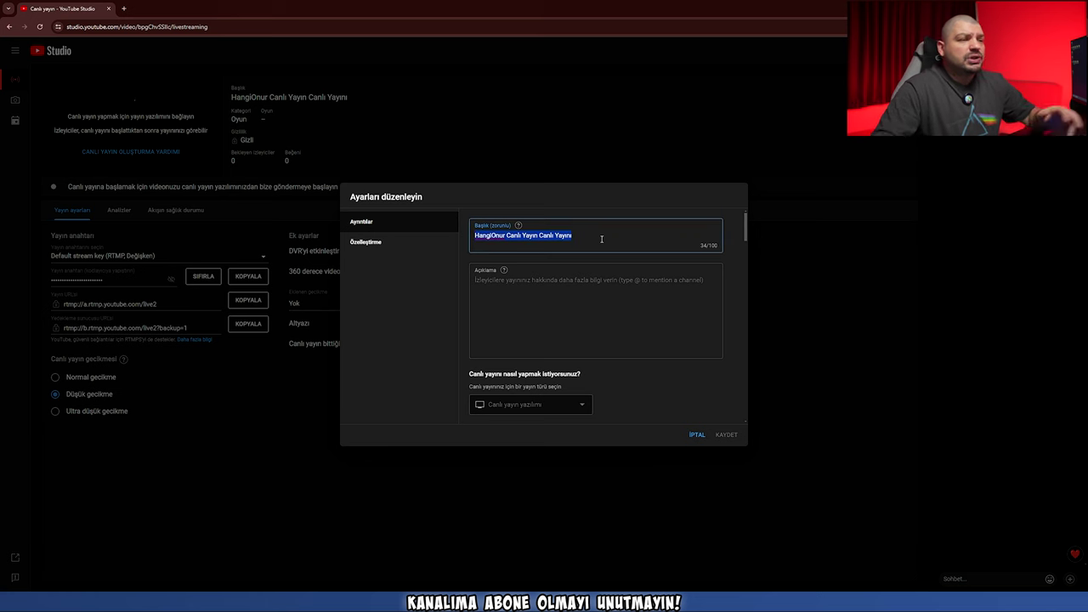
{"action": "key", "text": "BackSpace"}
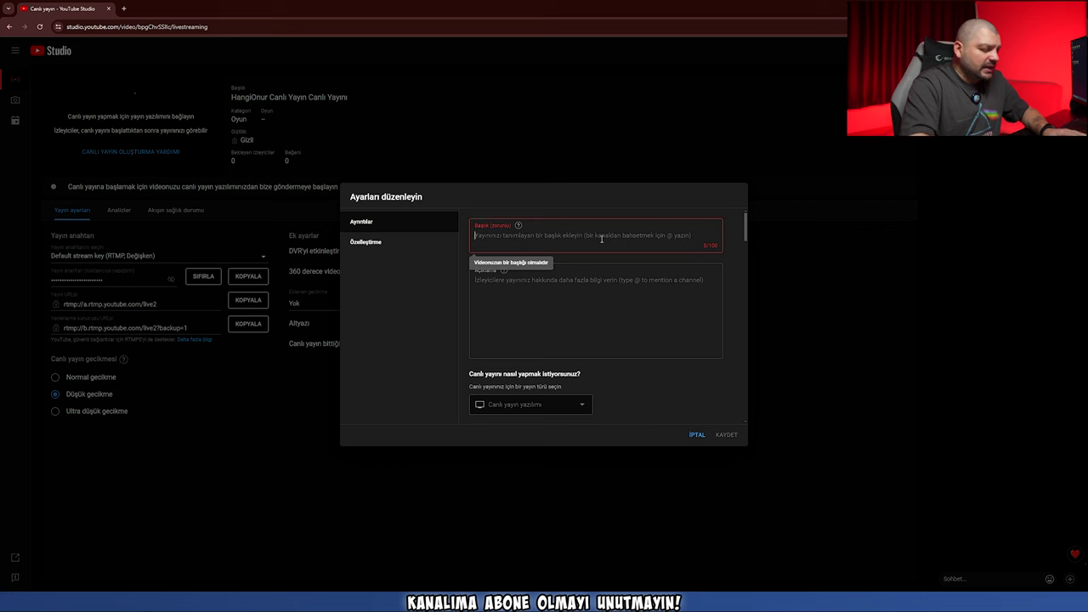
{"action": "type", "text": "Deneme Shorts Canlı Yayın"}
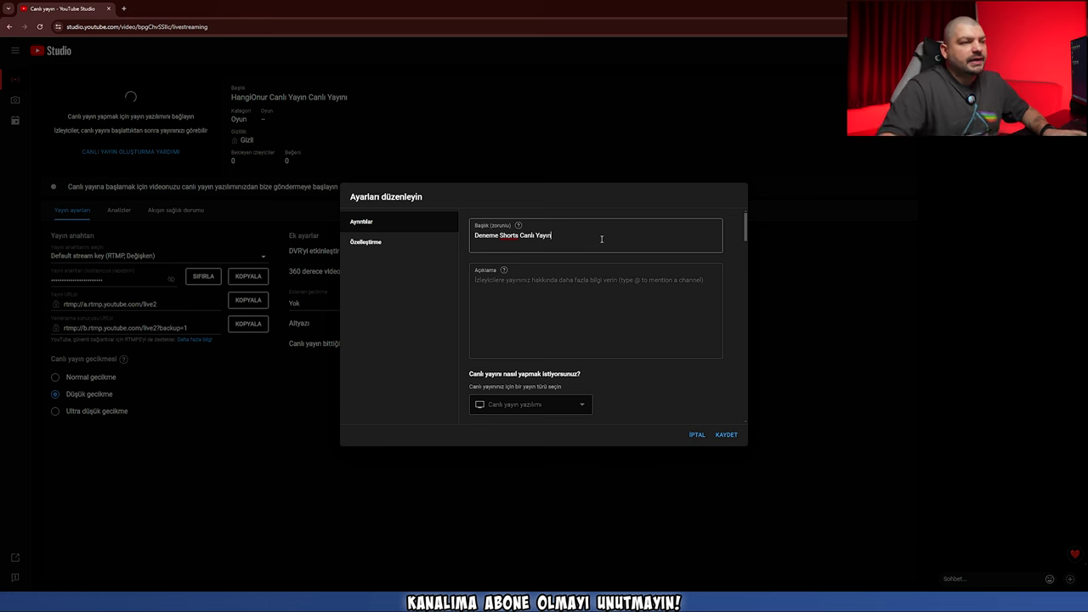
{"action": "left_click", "coordinate": [539, 299]}
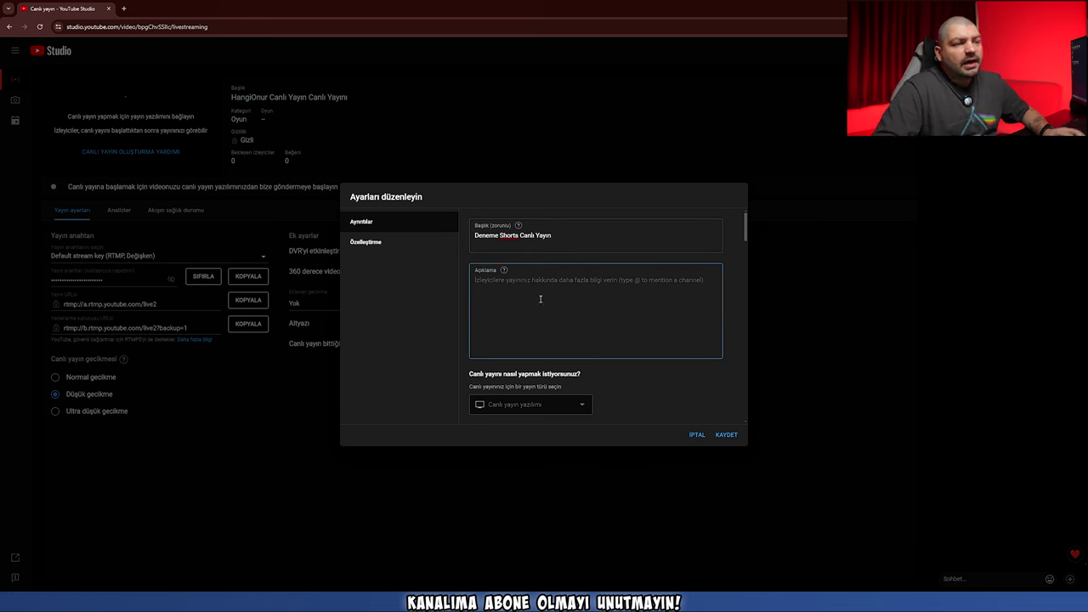
{"action": "type", "text": "Canlı yayın"}
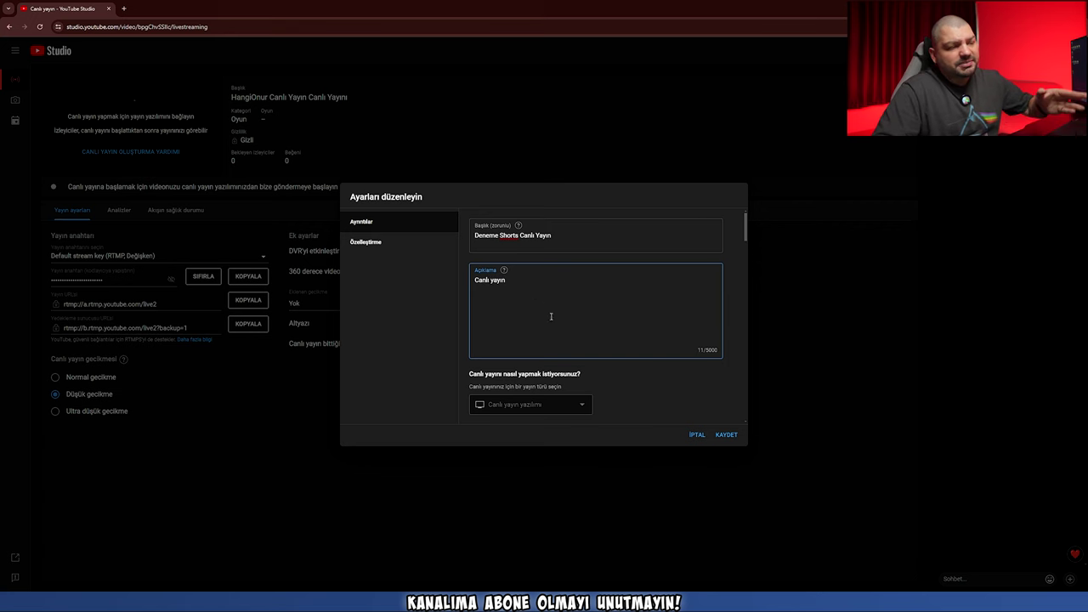
- Set the stream's category to Oyun, review the thumbnail and playlist options, and save the stream details
{"action": "scroll", "coordinate": [551, 316], "scroll_direction": "down", "scroll_amount": 5}
{"action": "left_click", "coordinate": [522, 328]}
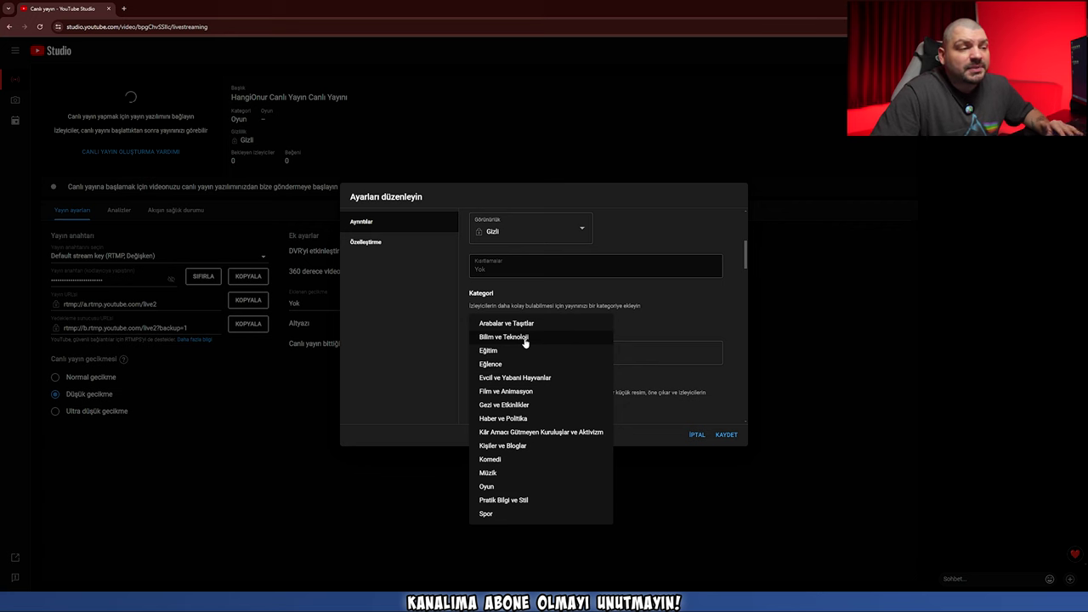
{"action": "left_click", "coordinate": [516, 488]}
{"action": "scroll", "coordinate": [627, 392], "scroll_direction": "down", "scroll_amount": 1}
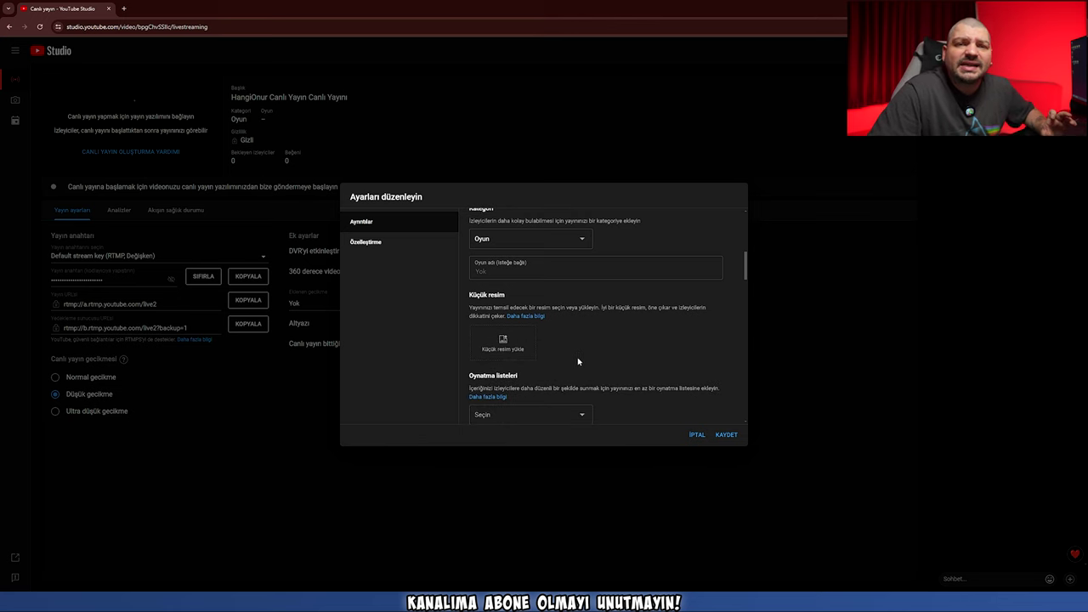
{"action": "scroll", "coordinate": [578, 369], "scroll_direction": "down", "scroll_amount": 1}
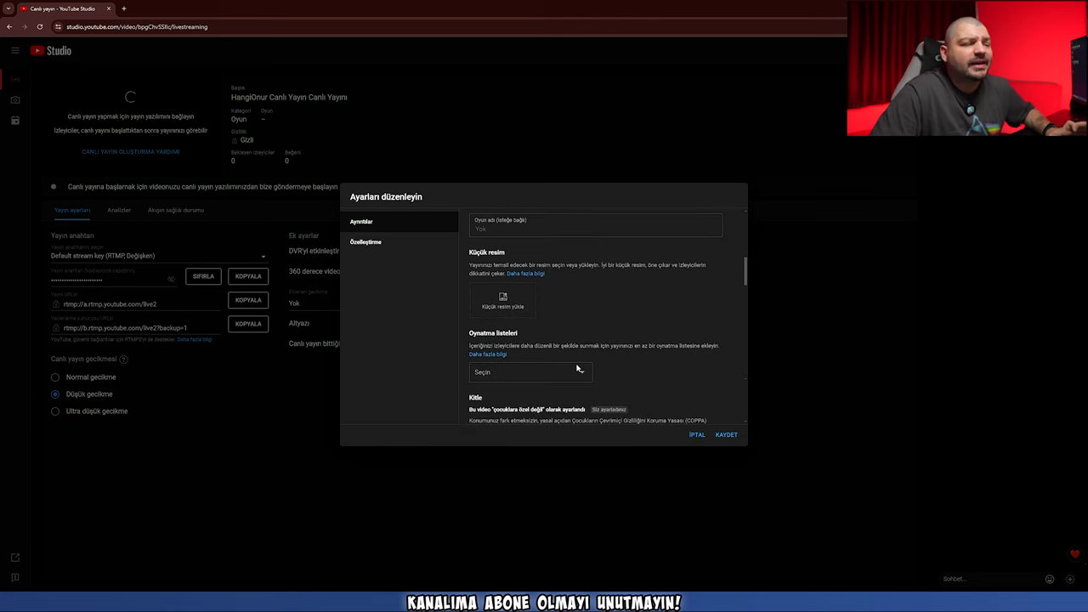
{"action": "scroll", "coordinate": [594, 381], "scroll_direction": "up", "scroll_amount": 2}
{"action": "left_click", "coordinate": [725, 435]}
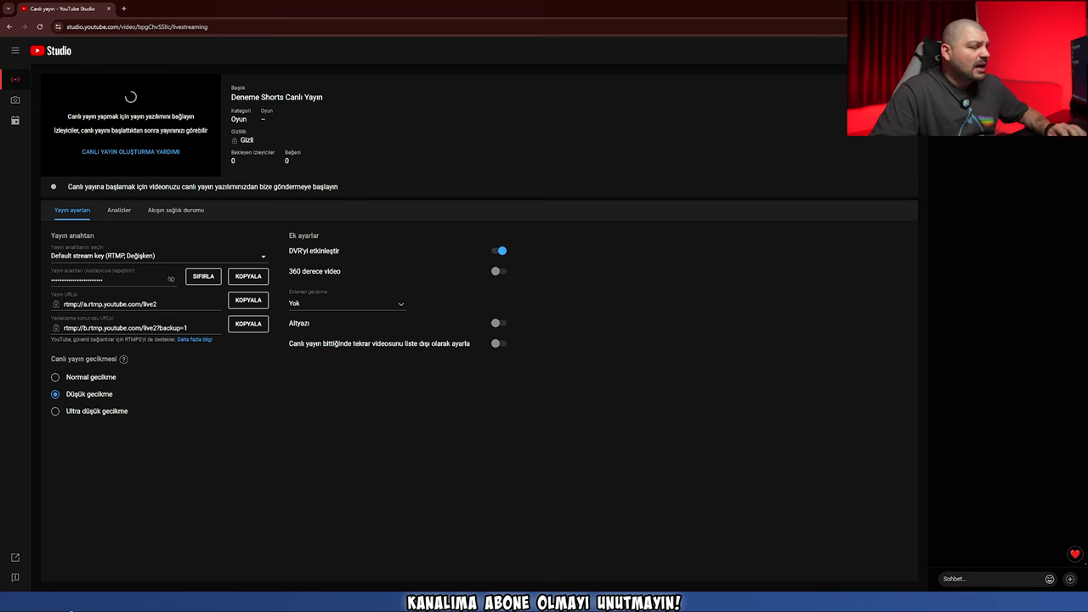
- Switch to OBS and set the streaming service to YouTube - RTMPS, choosing to connect with a stream key
{"action": "key", "text": "alt+Tab"}
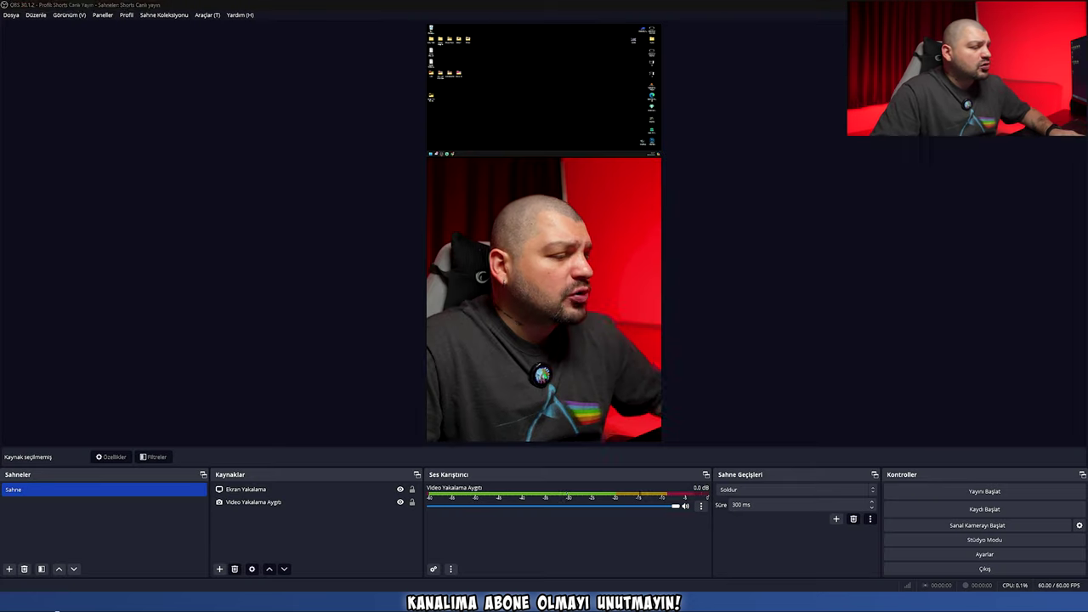
{"action": "left_click", "coordinate": [928, 555]}
{"action": "left_click", "coordinate": [371, 171]}
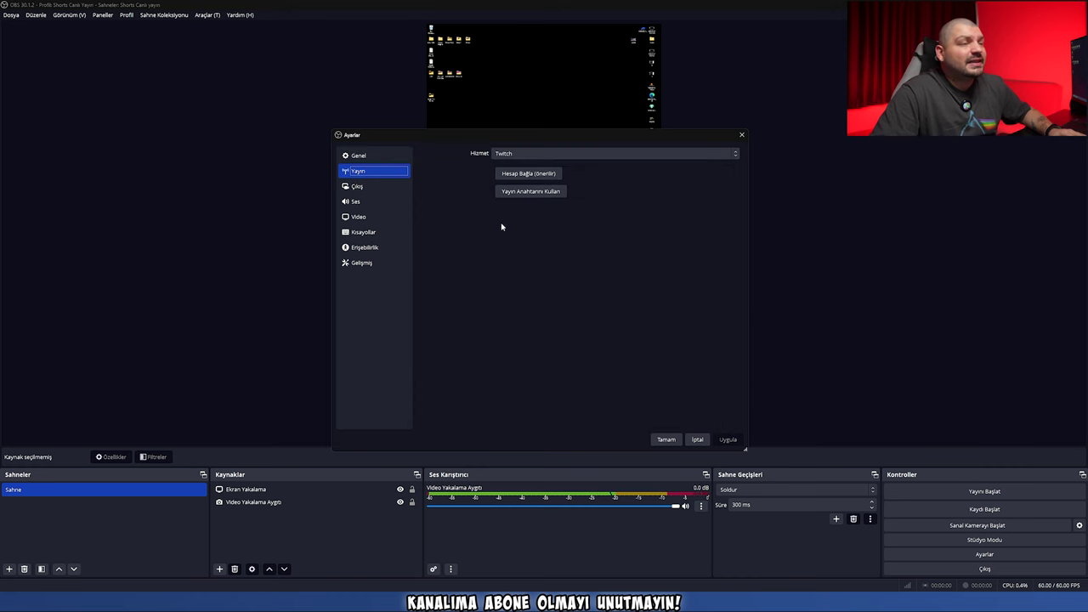
{"action": "scroll", "coordinate": [527, 154], "scroll_direction": "down", "scroll_amount": 1}
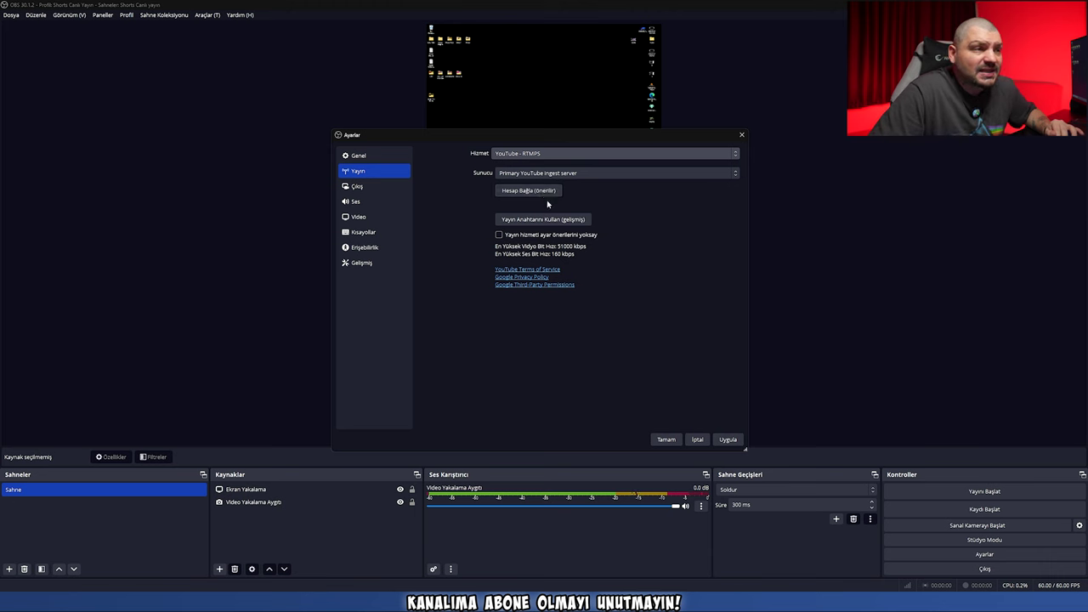
{"action": "left_click", "coordinate": [542, 220]}
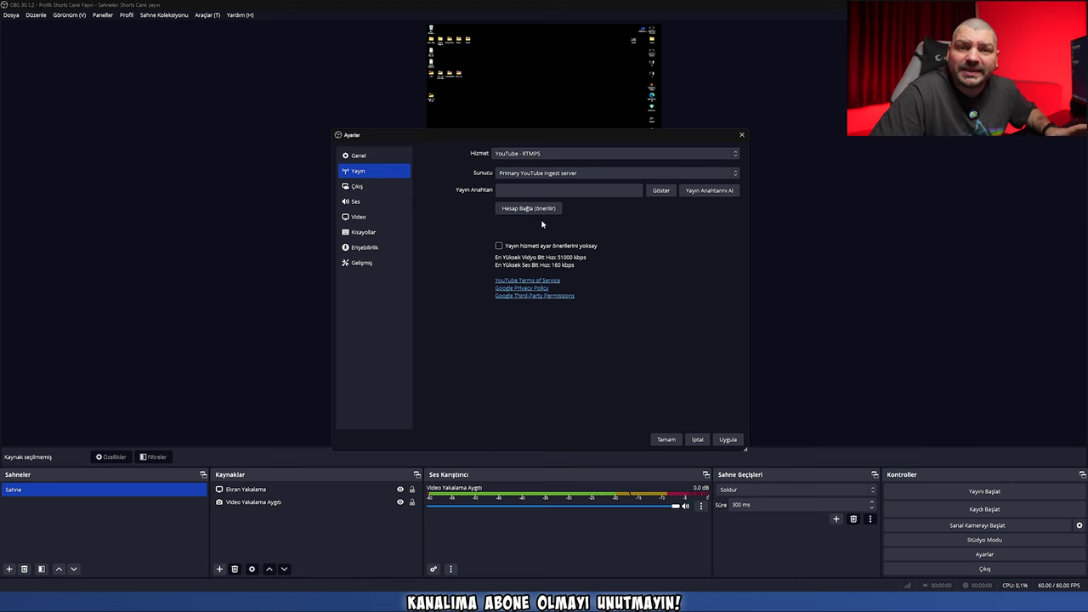
- Copy the stream key from YouTube Studio, paste it into the OBS stream key field (Yayın Anahtarı), and save the settings
{"action": "key", "text": "alt+Tab"}
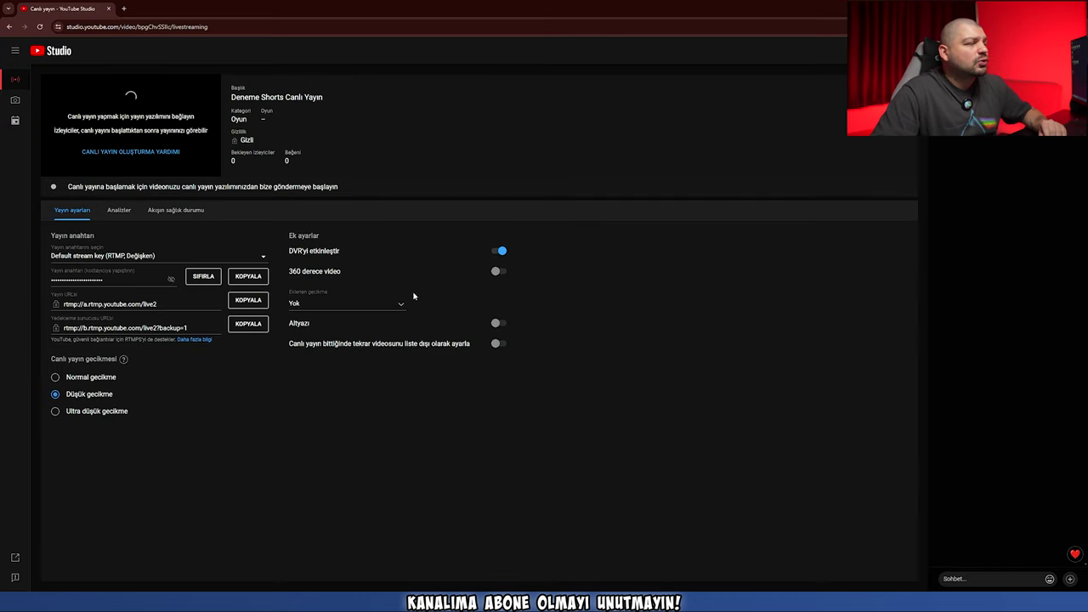
{"action": "left_click", "coordinate": [248, 277]}
{"action": "key", "text": "alt+Tab"}
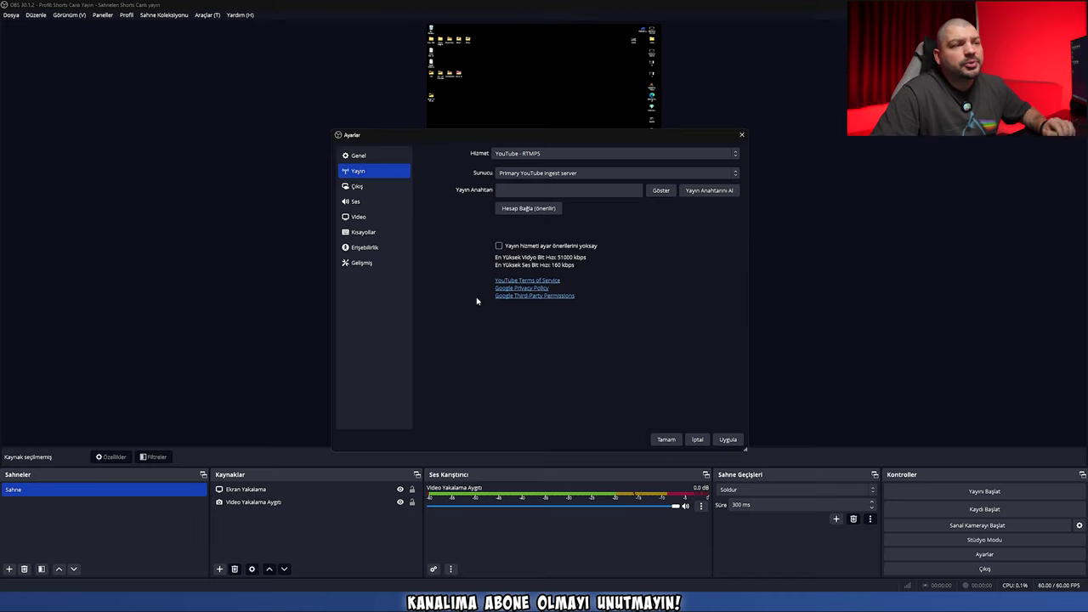
{"action": "left_click", "coordinate": [547, 189]}
{"action": "key", "text": "ctrl+v"}
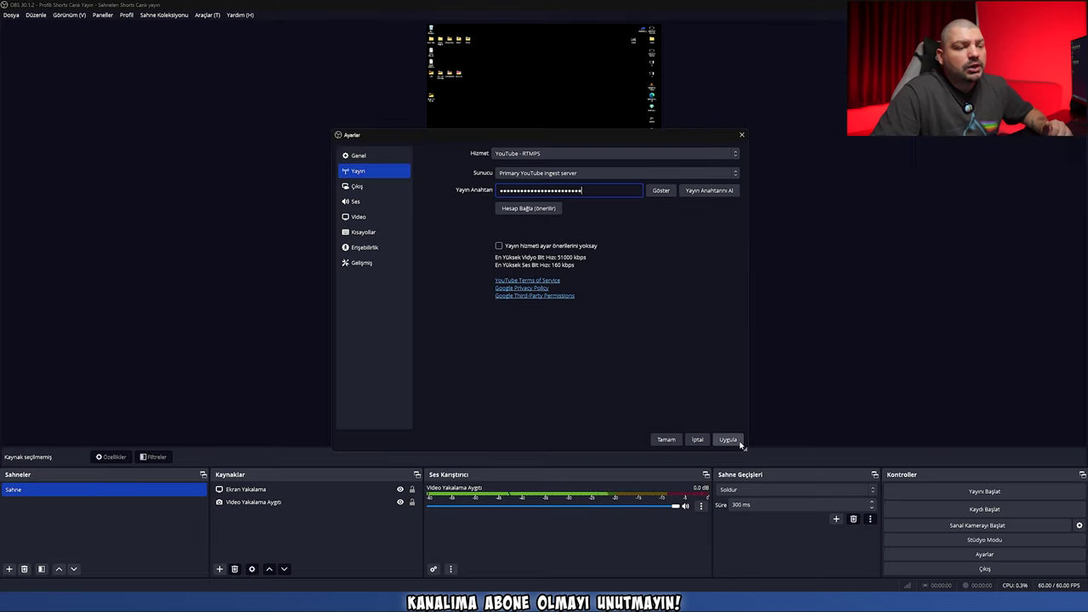
{"action": "left_click", "coordinate": [727, 439]}
{"action": "left_click", "coordinate": [665, 439]}
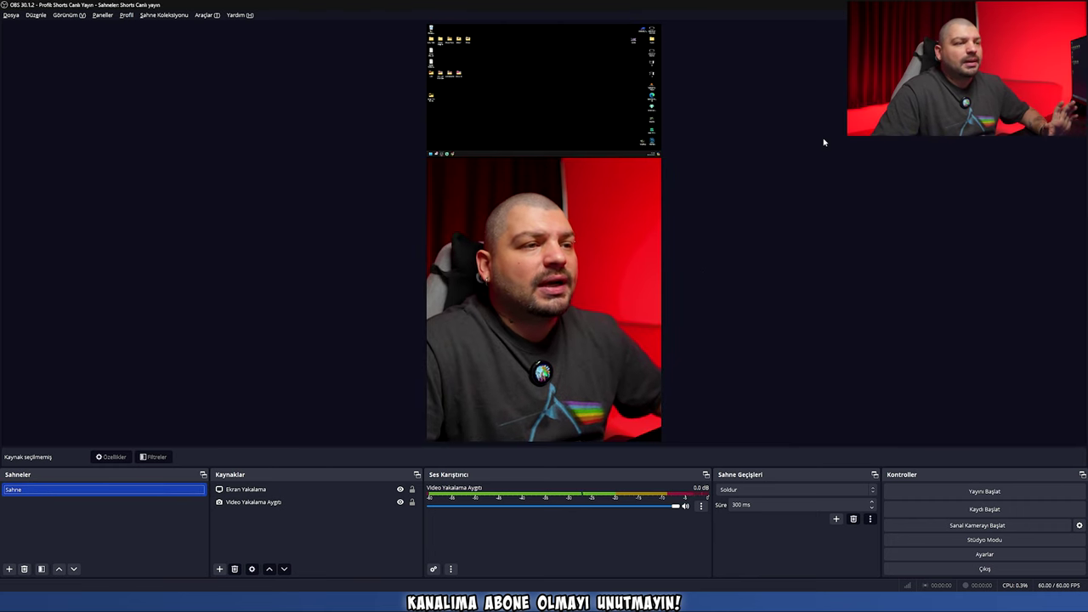
- Arrange OBS and the YouTube Studio browser window side by side, and start streaming from OBS
{"action": "left_click_drag", "start_coordinate": [413, 10], "coordinate": [2, 183]}
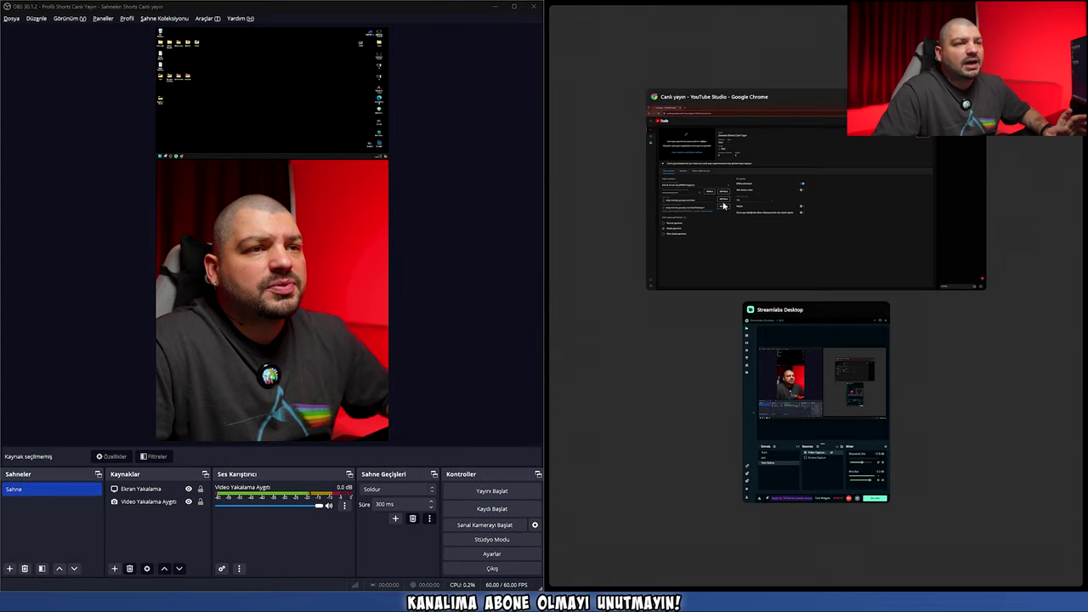
{"action": "left_click", "coordinate": [813, 189]}
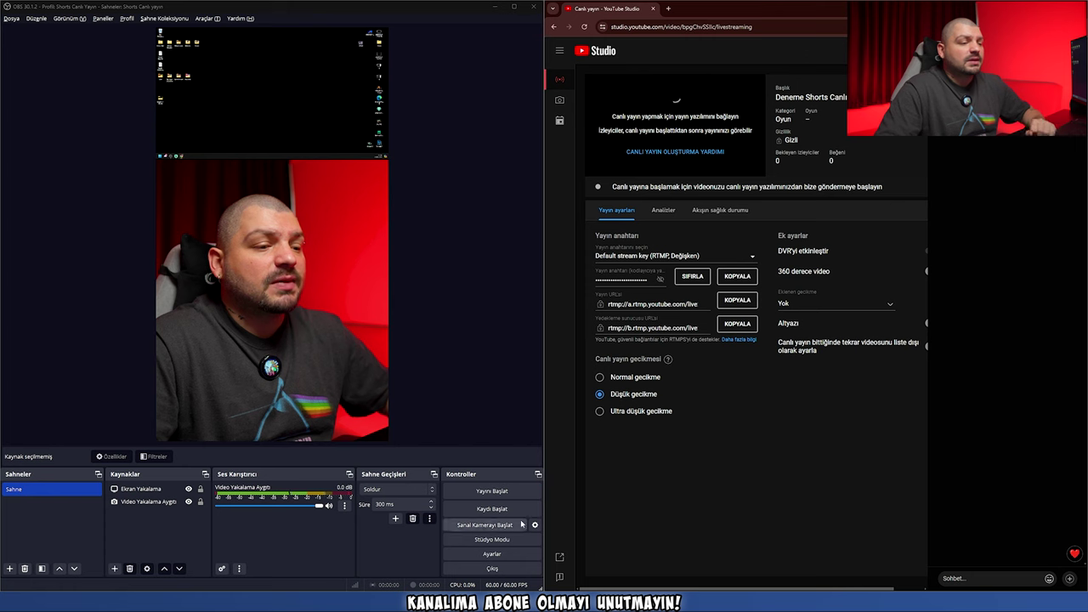
{"action": "left_click", "coordinate": [490, 500]}
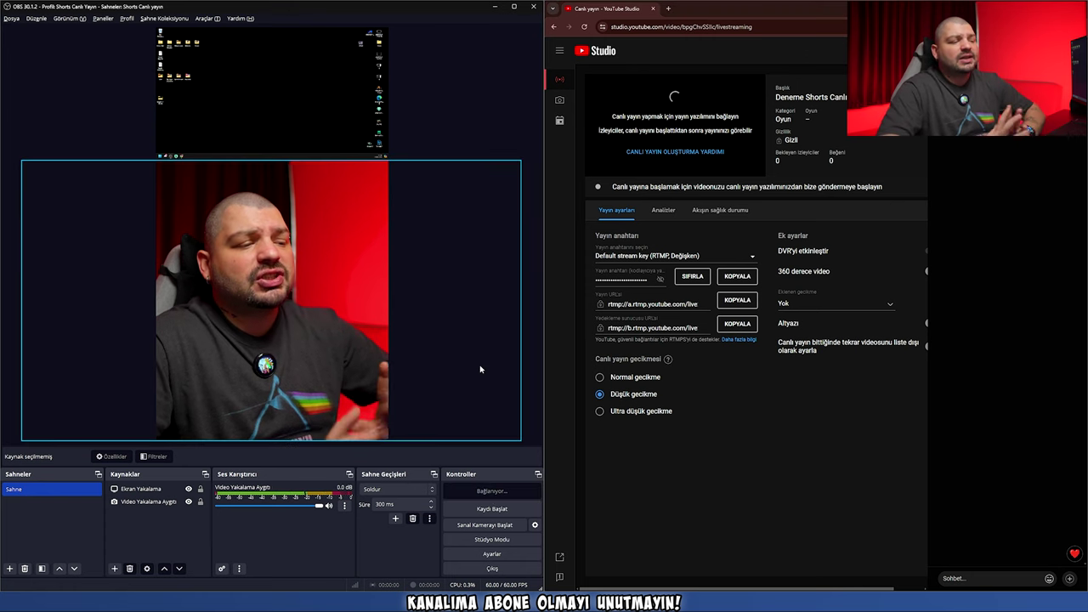